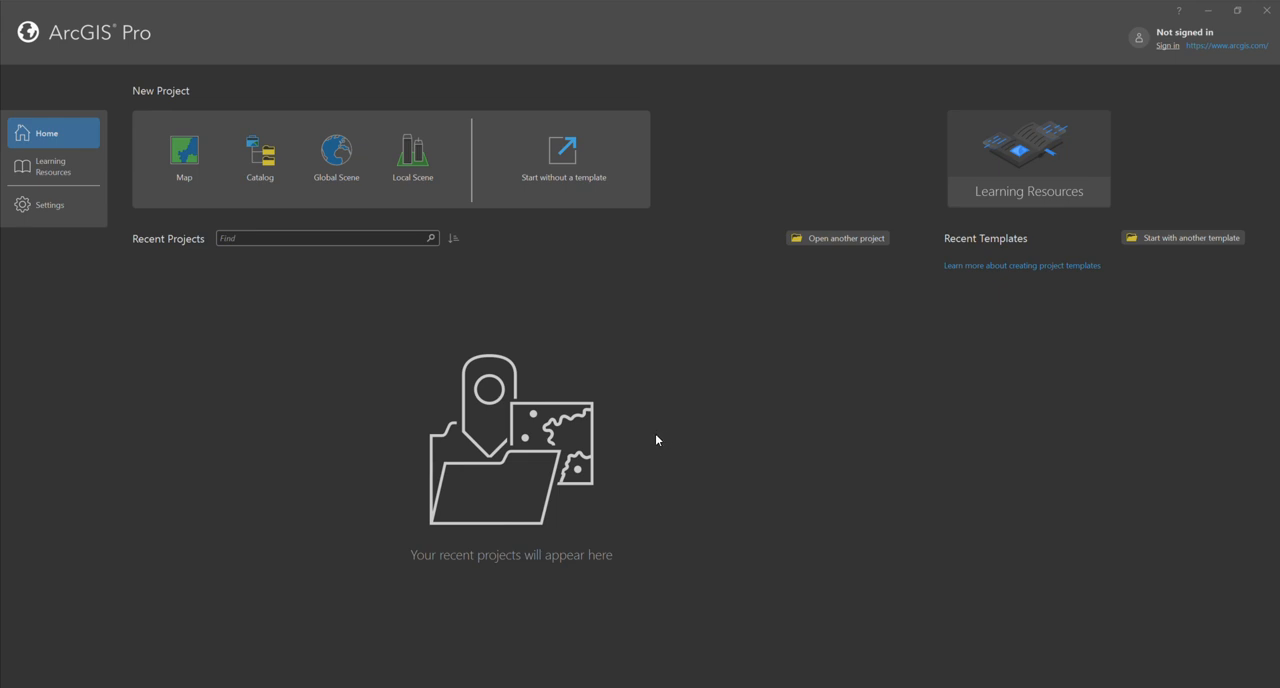
# - Switch to the PowerPoint presentation and view its slide show from slide 1, examining the pie chart map workflow
pyautogui.click(745, 687)
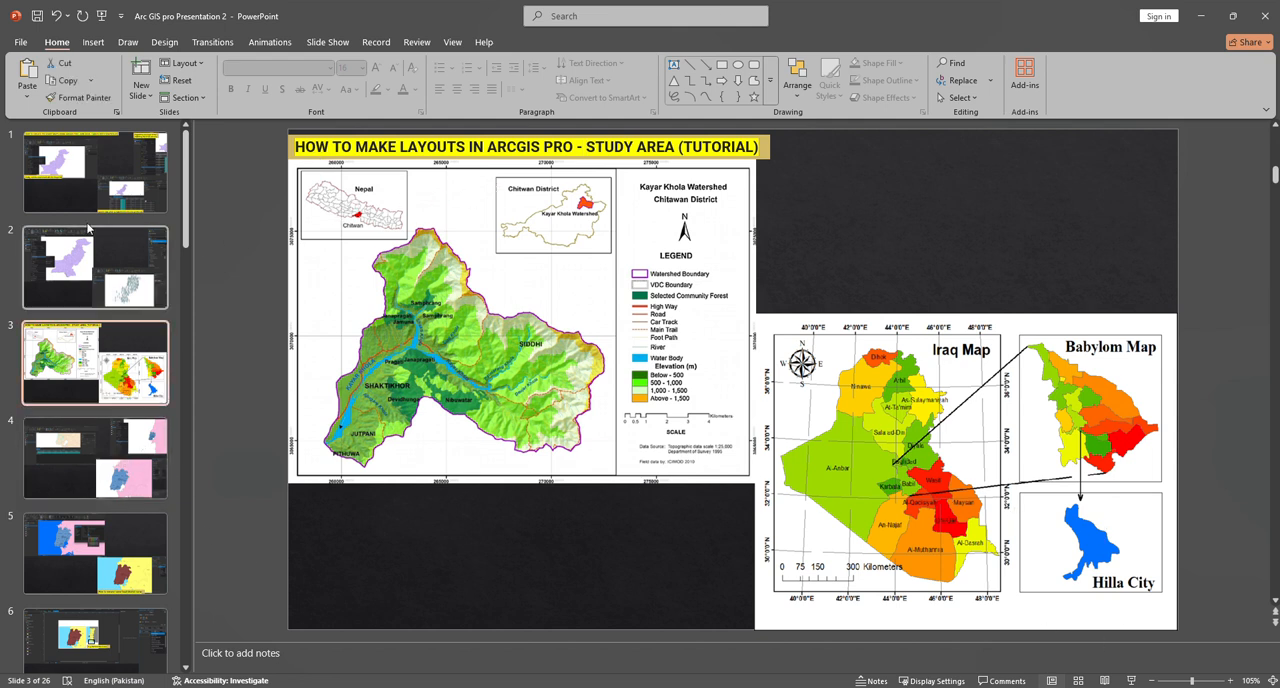
pyautogui.click(96, 159)
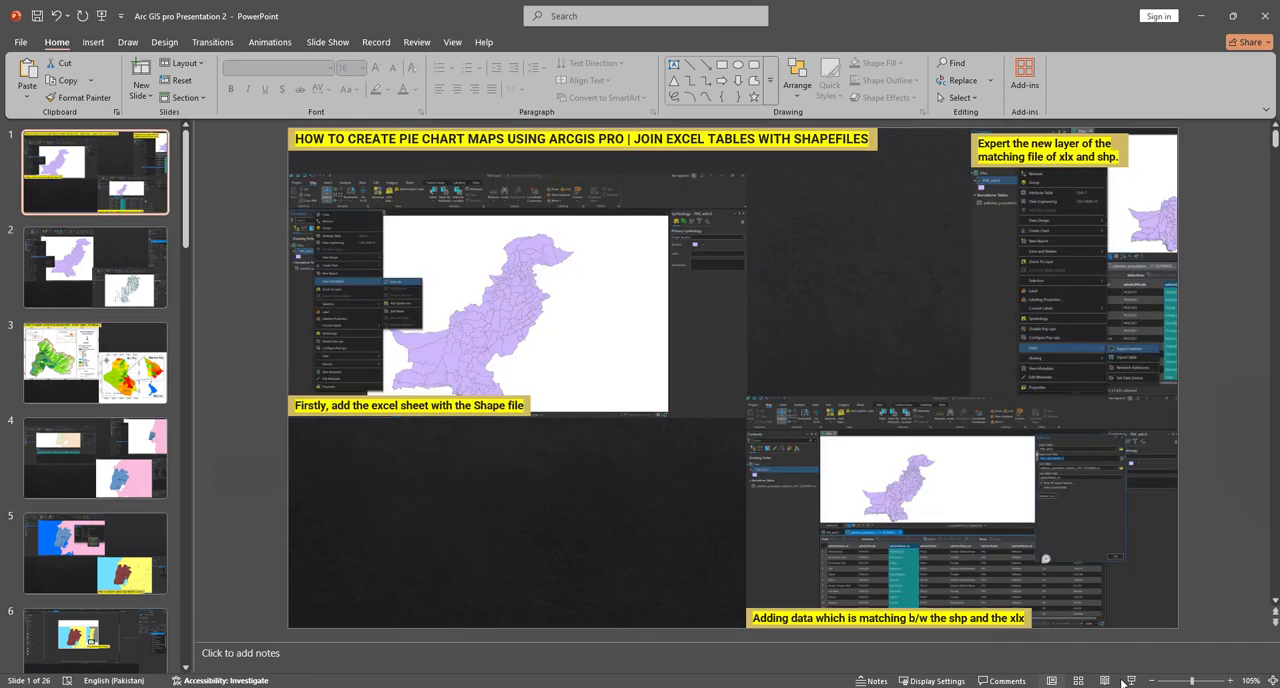
pyautogui.click(1128, 681)
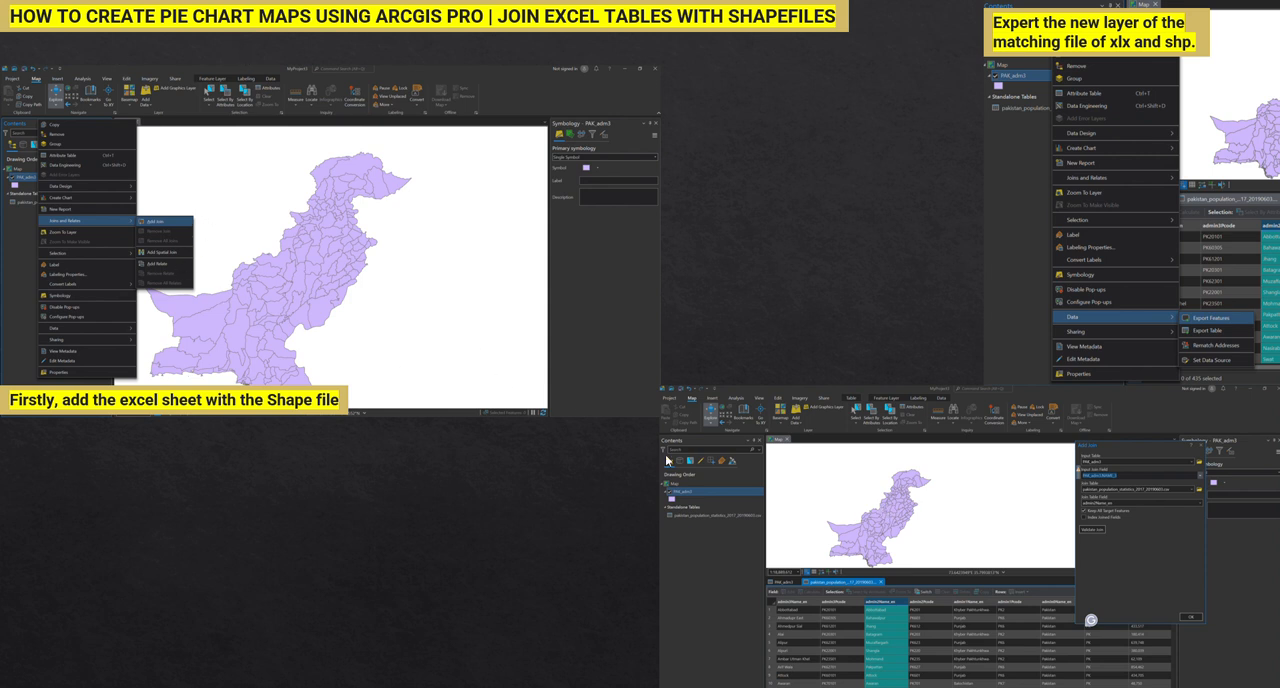
pyautogui.click(805, 457)
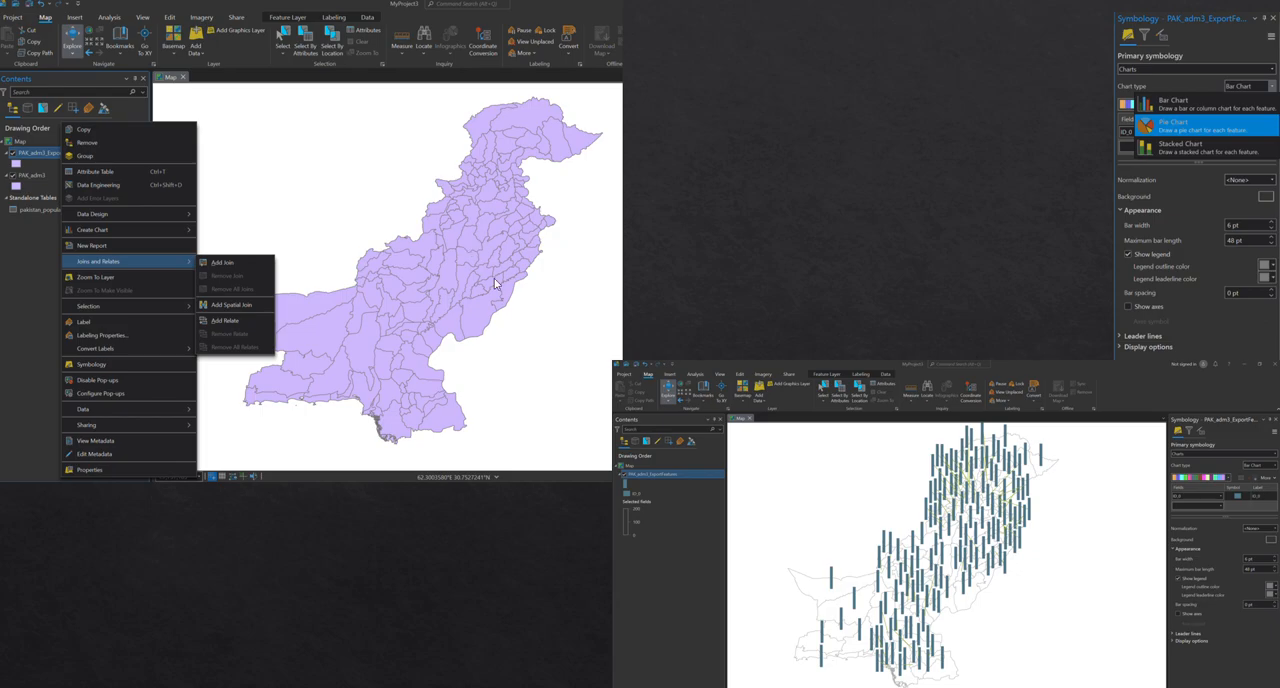
pyautogui.click(574, 336)
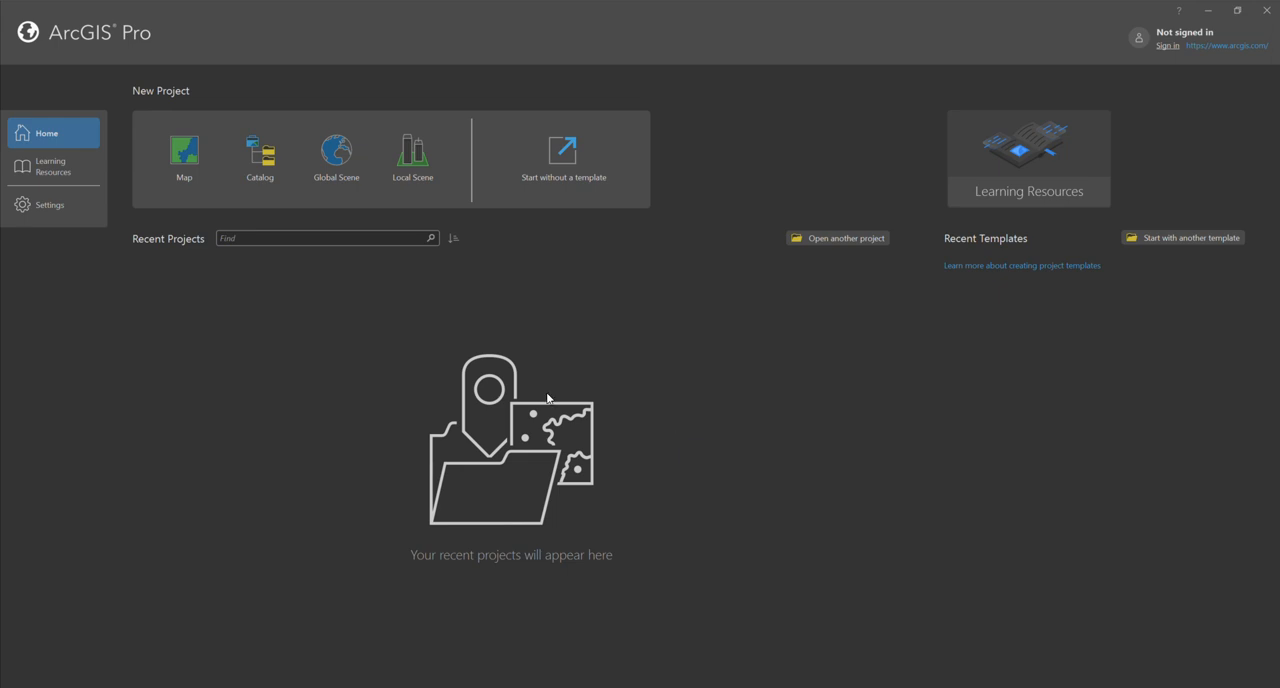
# - Create a new Map project named MyProject3 in the Geosofwtare youtube folder on the Desktop
pyautogui.click(193, 173)
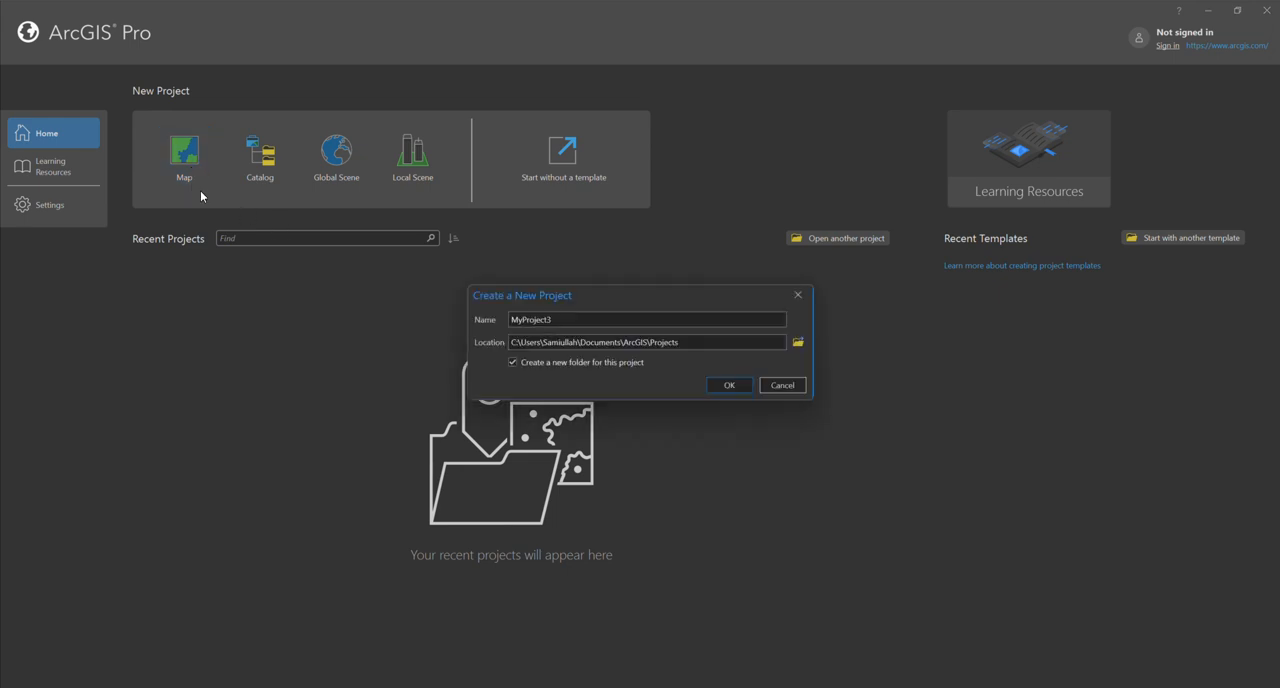
pyautogui.click(797, 342)
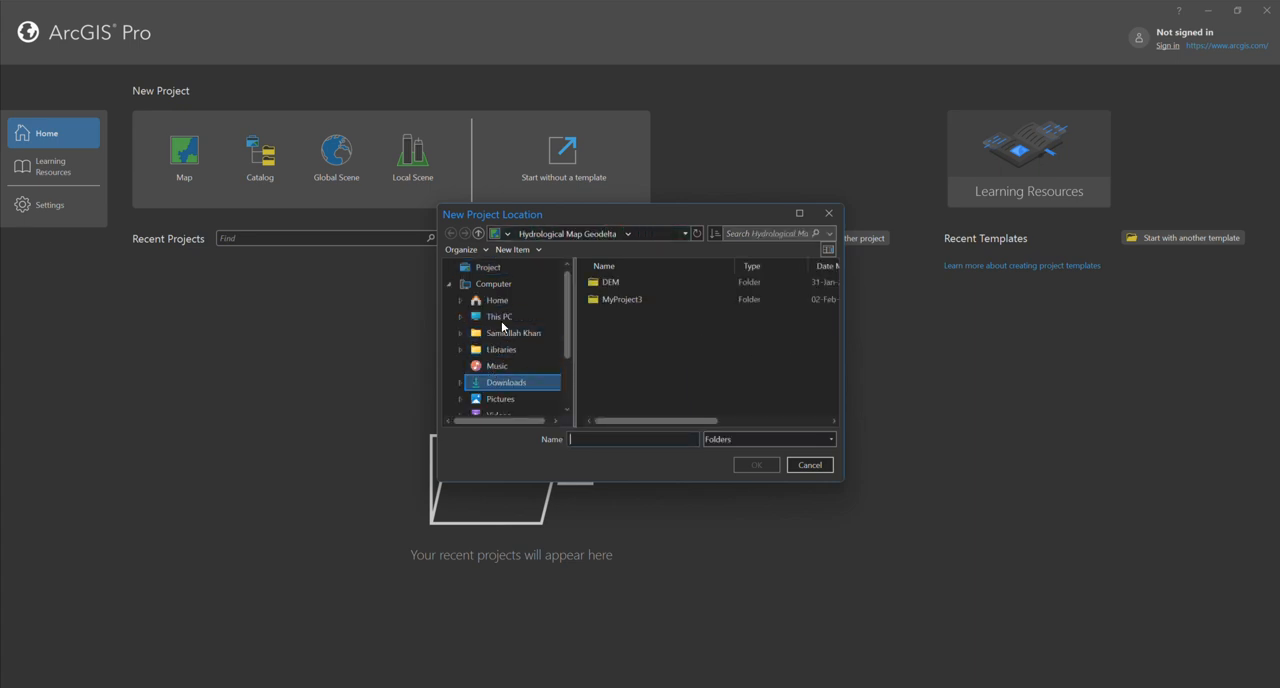
pyautogui.scroll(-1, 503, 382)
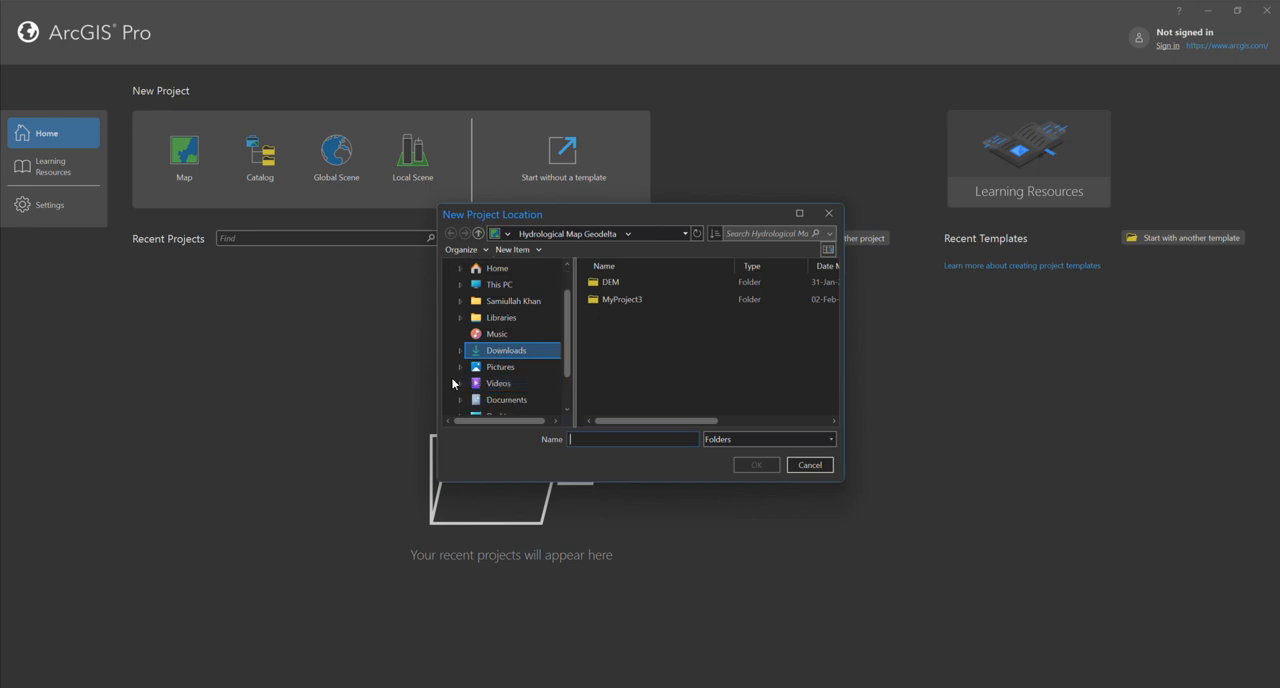
pyautogui.scroll(1, 503, 375)
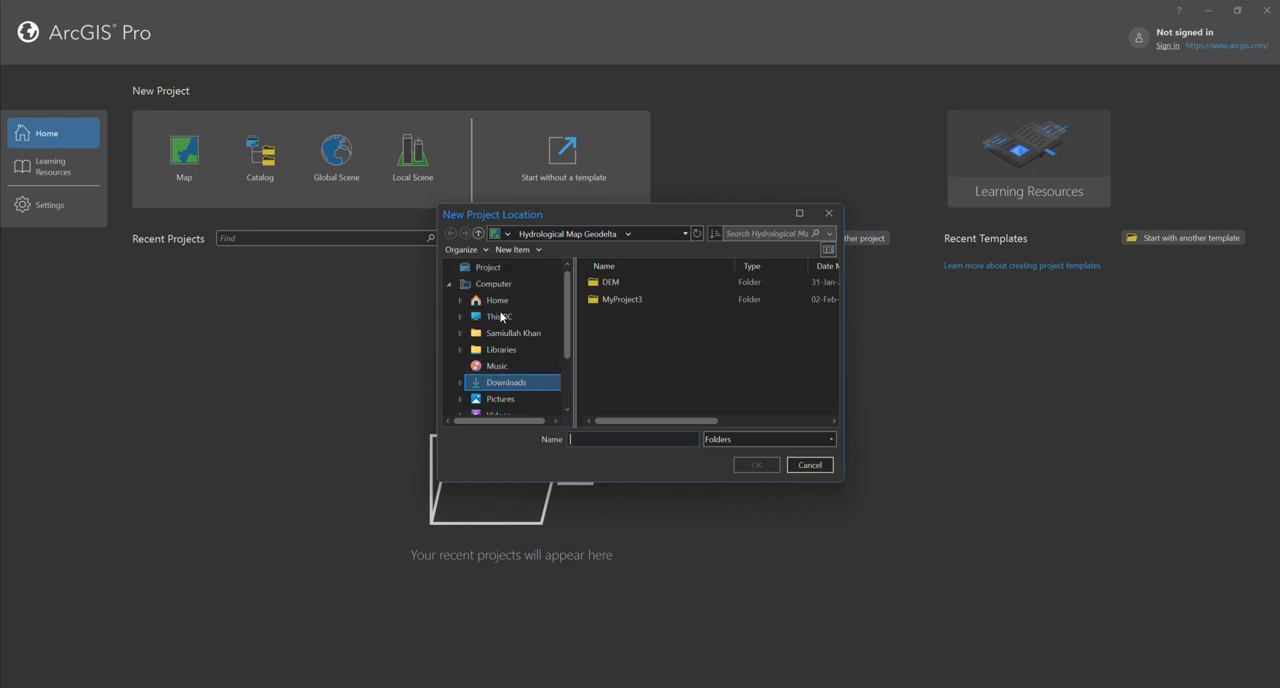
pyautogui.click(500, 317)
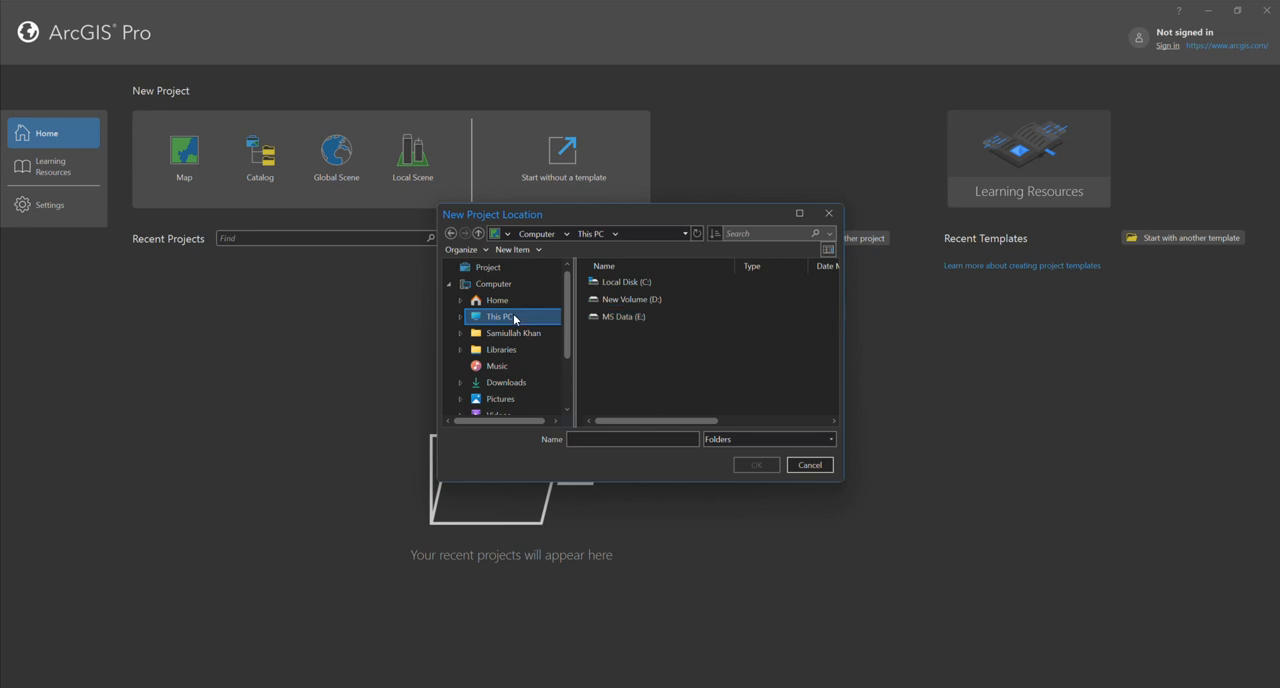
pyautogui.scroll(-2, 513, 317)
pyautogui.click(501, 384)
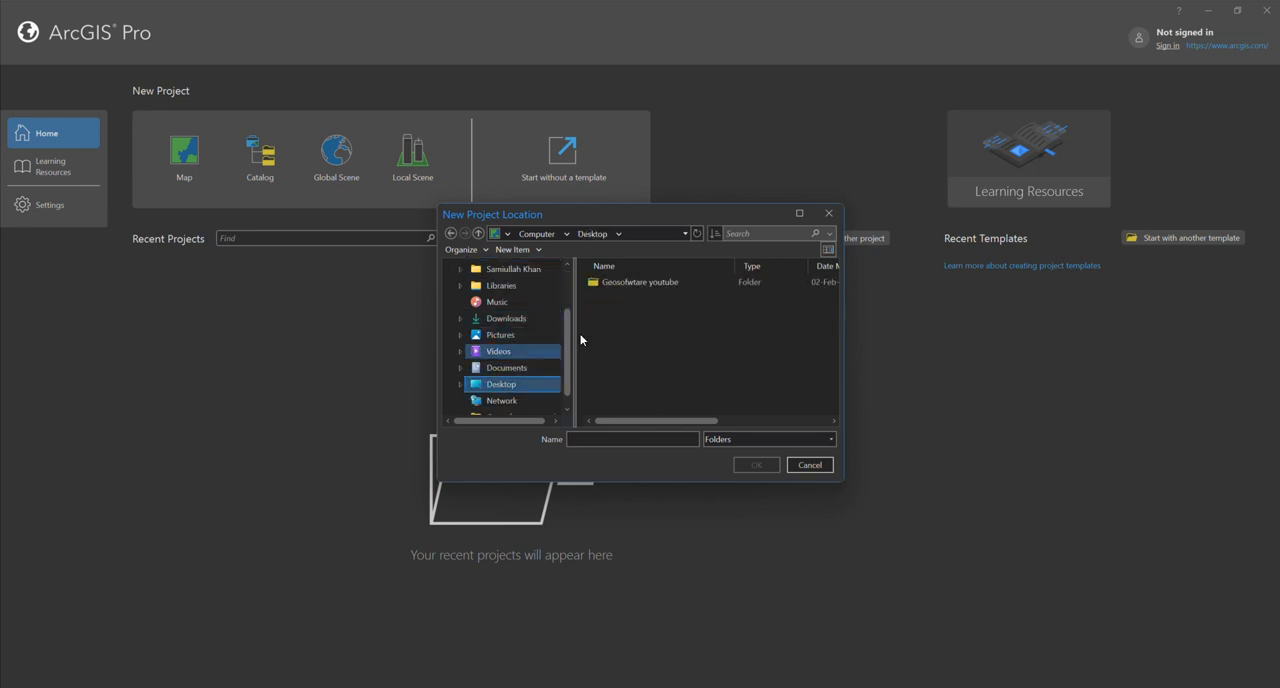
pyautogui.click(619, 283)
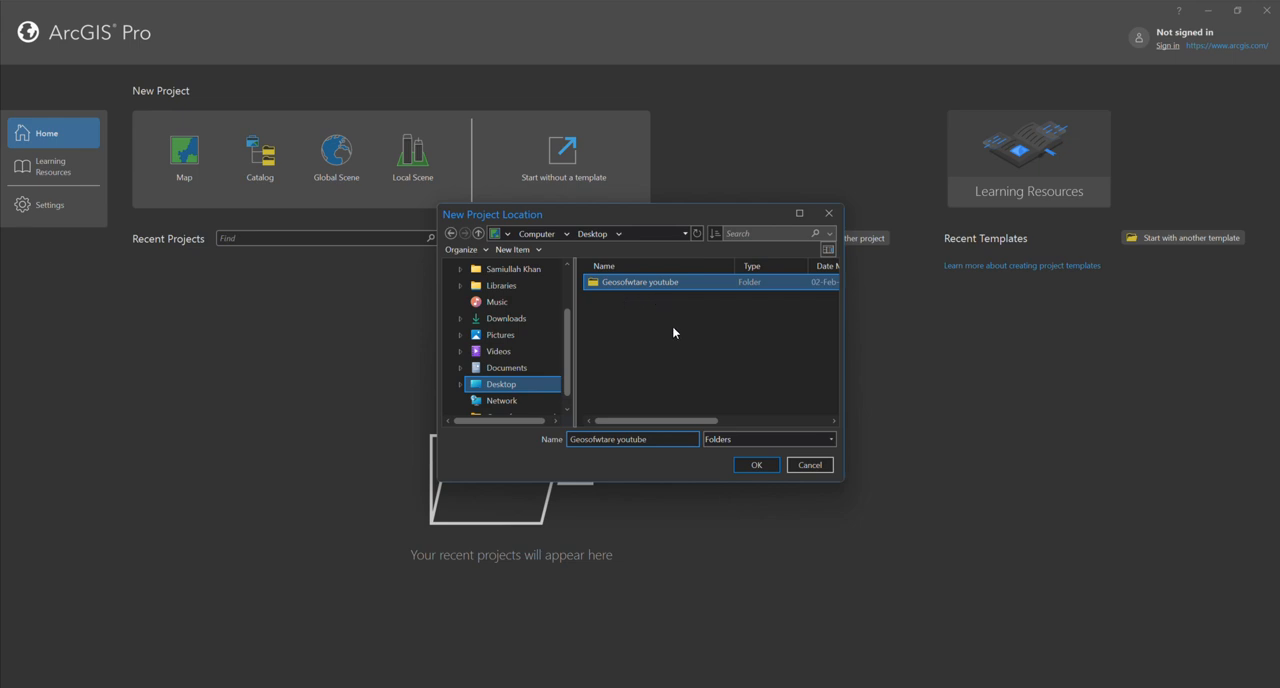
pyautogui.click(757, 466)
pyautogui.click(731, 387)
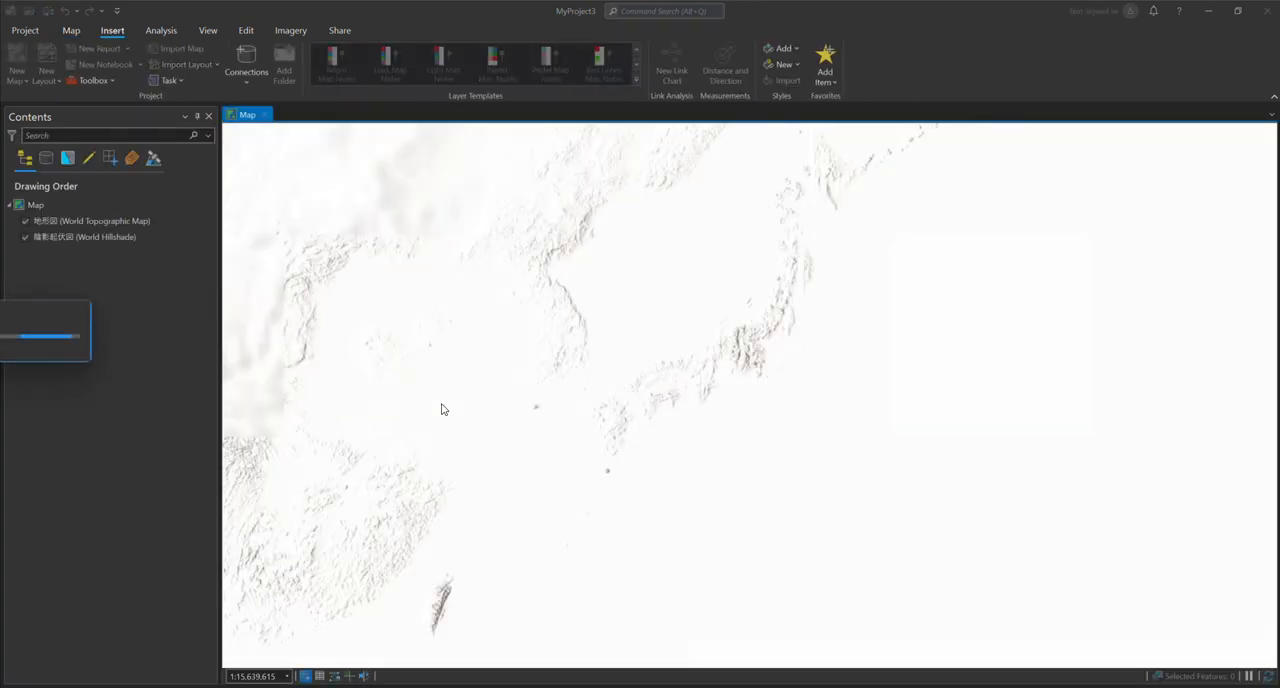
# - Hide the World Topographic Map layer so that only the World Hillshade layer is displayed
pyautogui.scroll(-4, 559, 398)
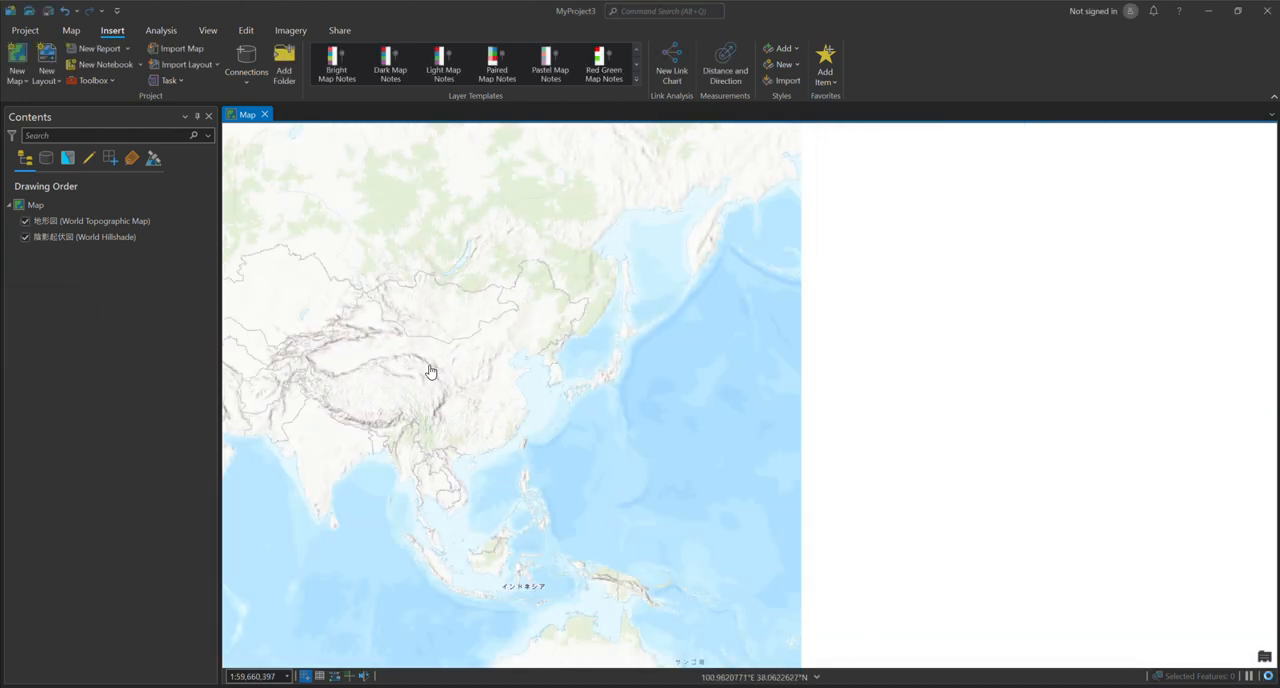
pyautogui.moveTo(450, 374); pyautogui.dragTo(671, 368)
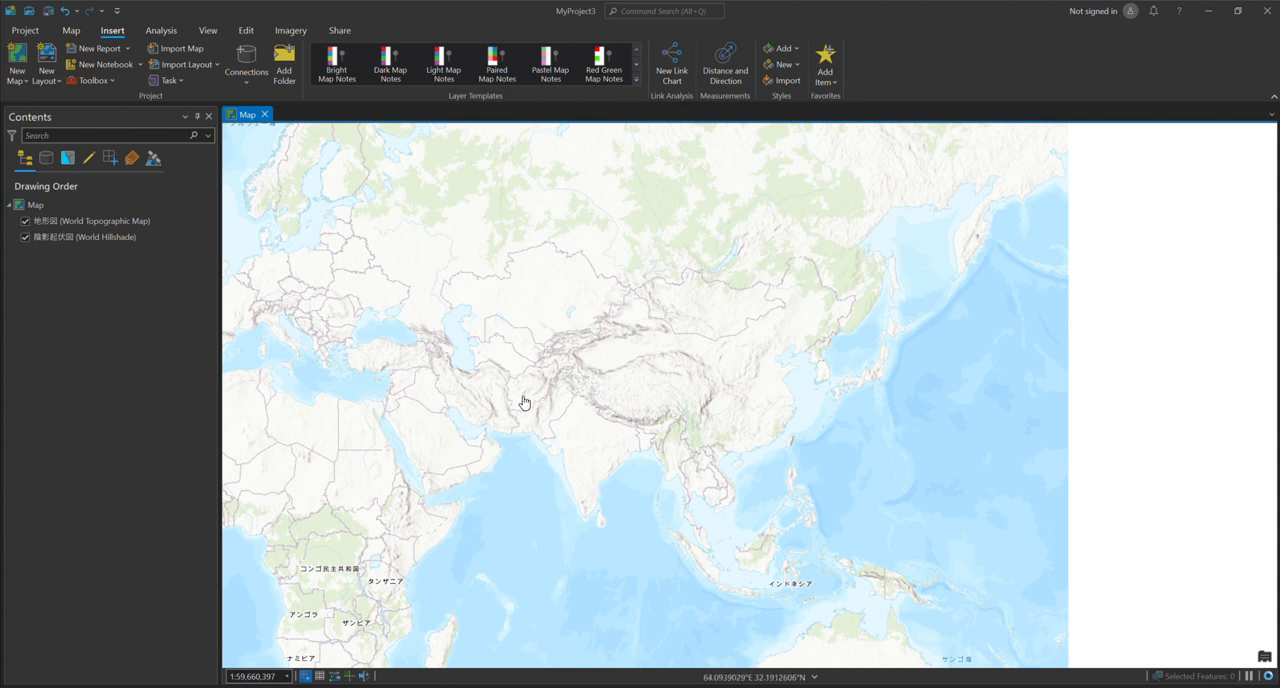
pyautogui.moveTo(549, 404); pyautogui.dragTo(623, 406)
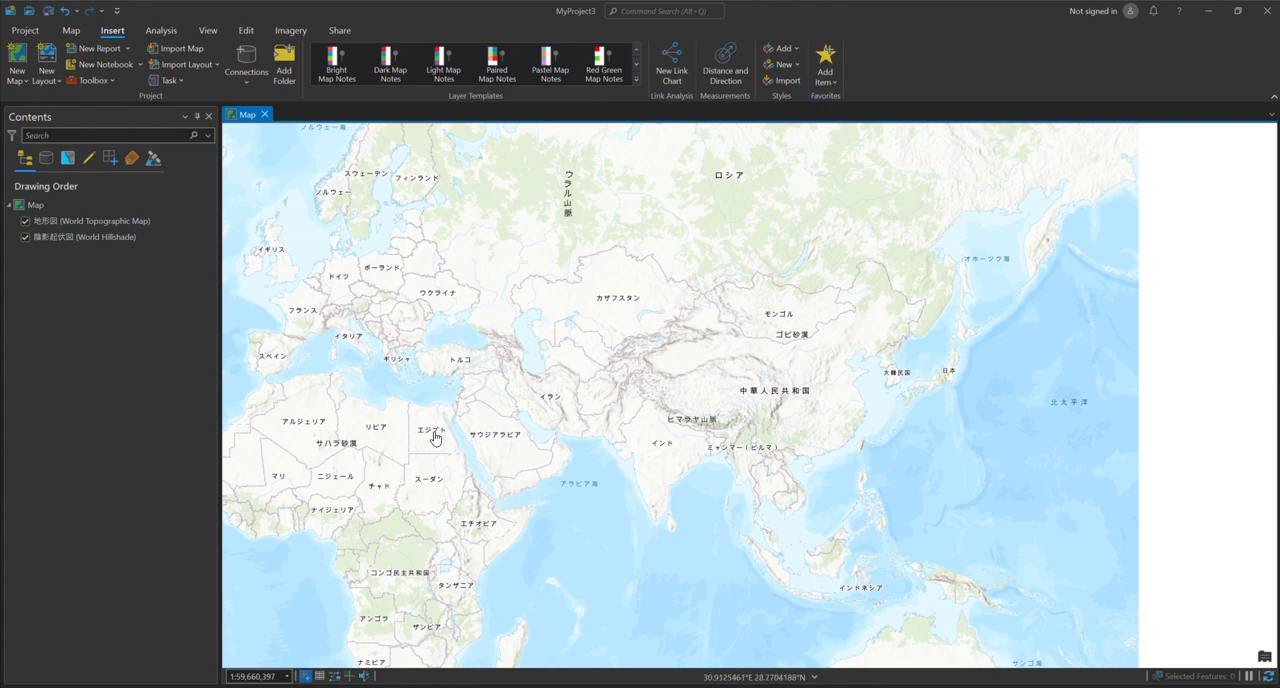
pyautogui.scroll(1, 632, 442)
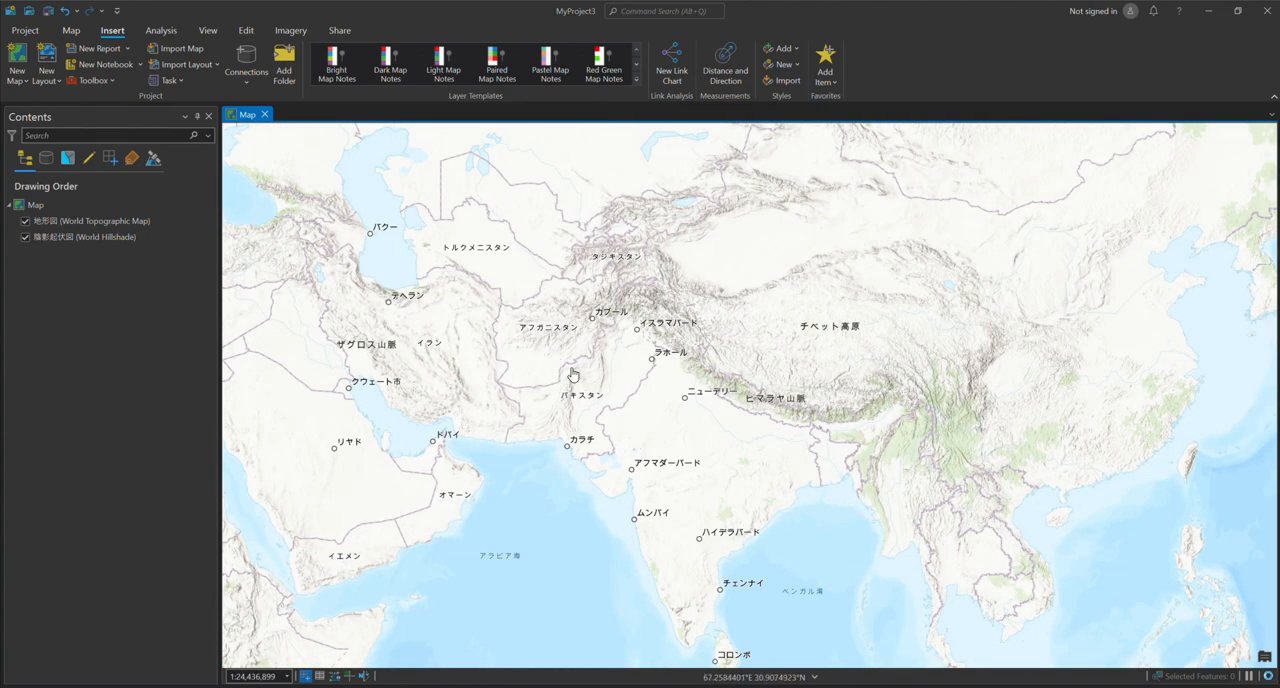
pyautogui.click(47, 220)
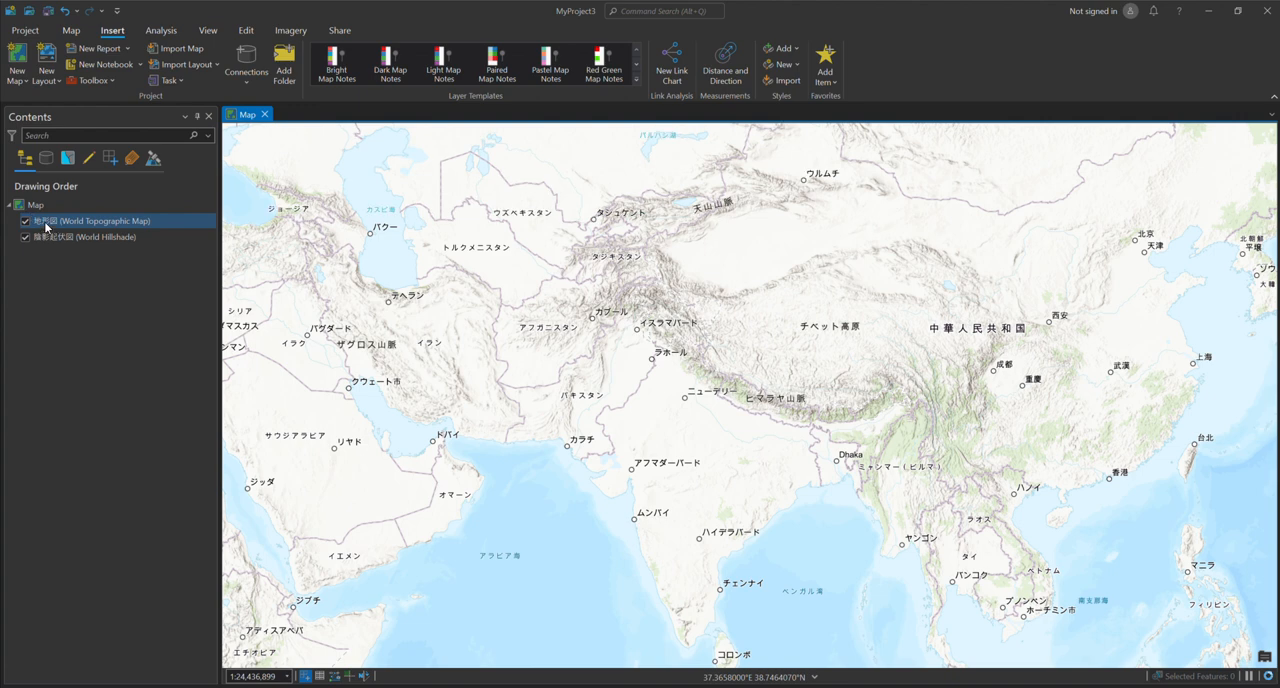
pyautogui.click(27, 224)
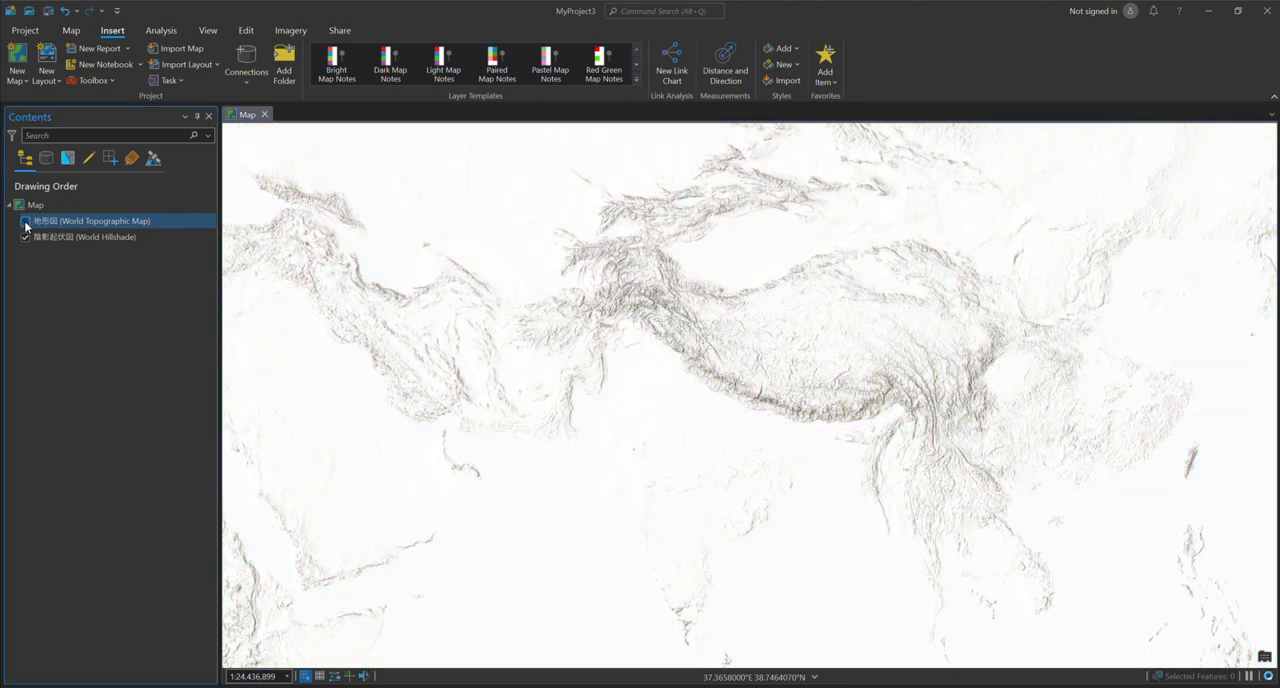
pyautogui.click(30, 240)
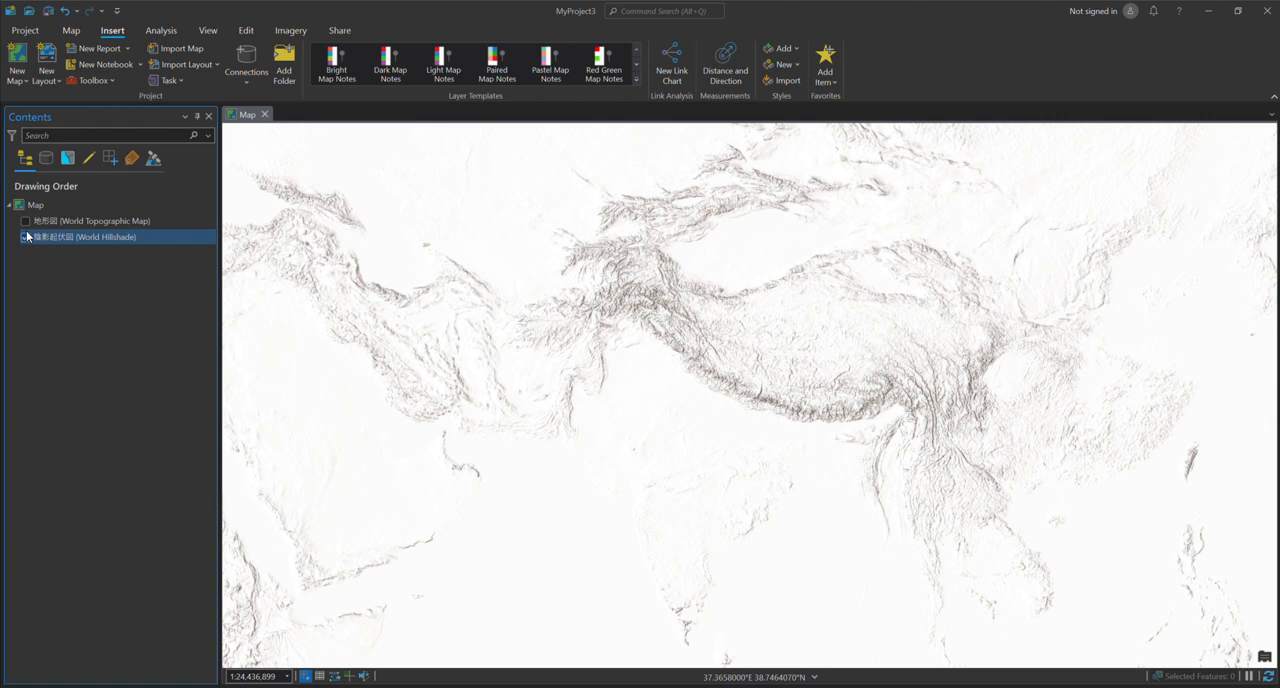
# - Change the map's basemap to the ocean basemap (海洋図)
pyautogui.click(75, 31)
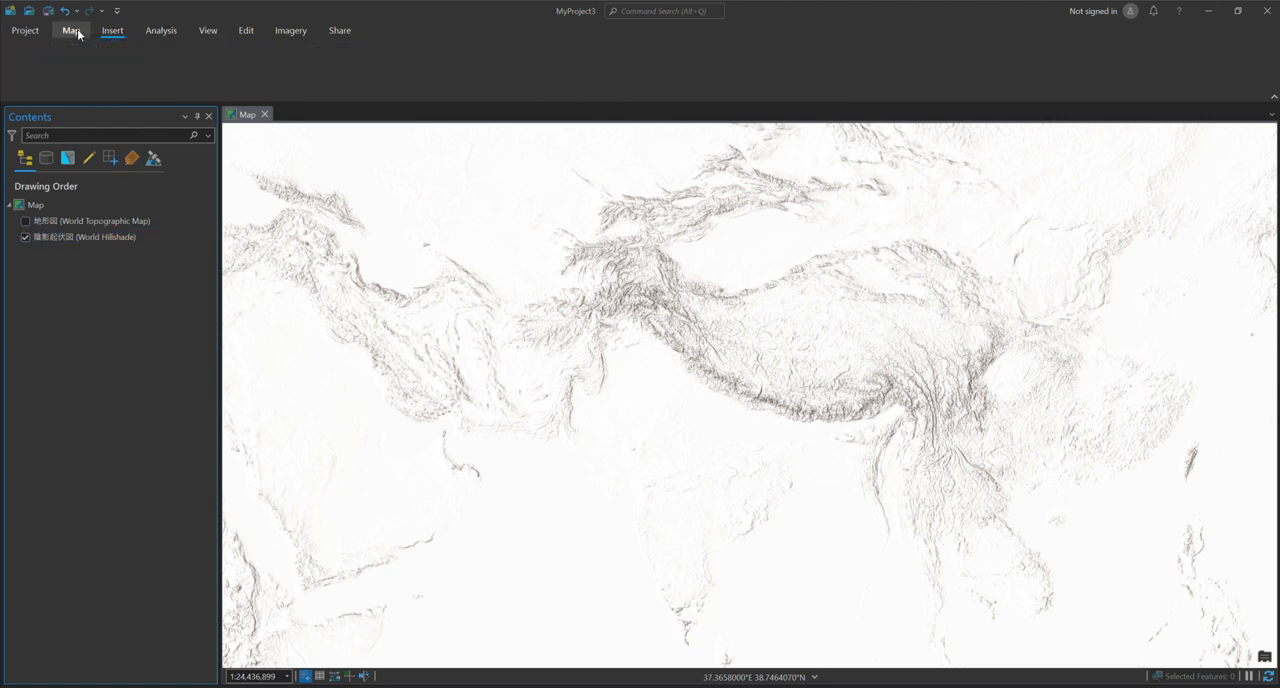
pyautogui.click(250, 88)
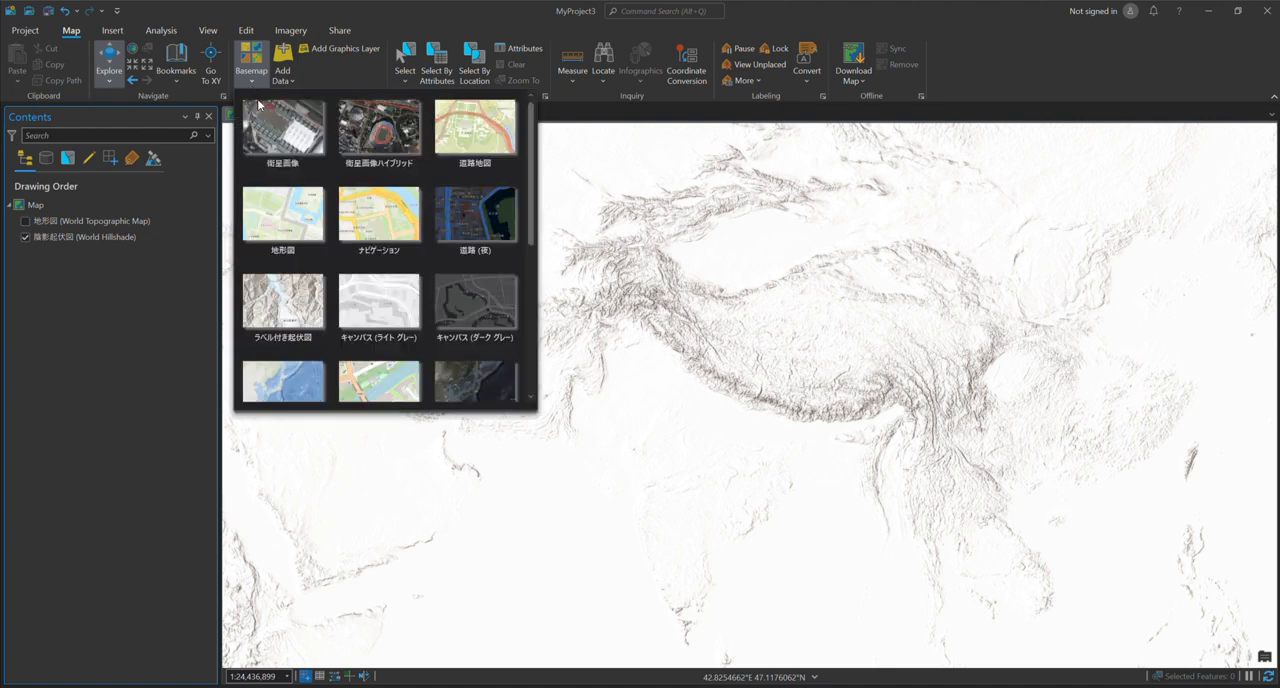
pyautogui.scroll(-4, 309, 256)
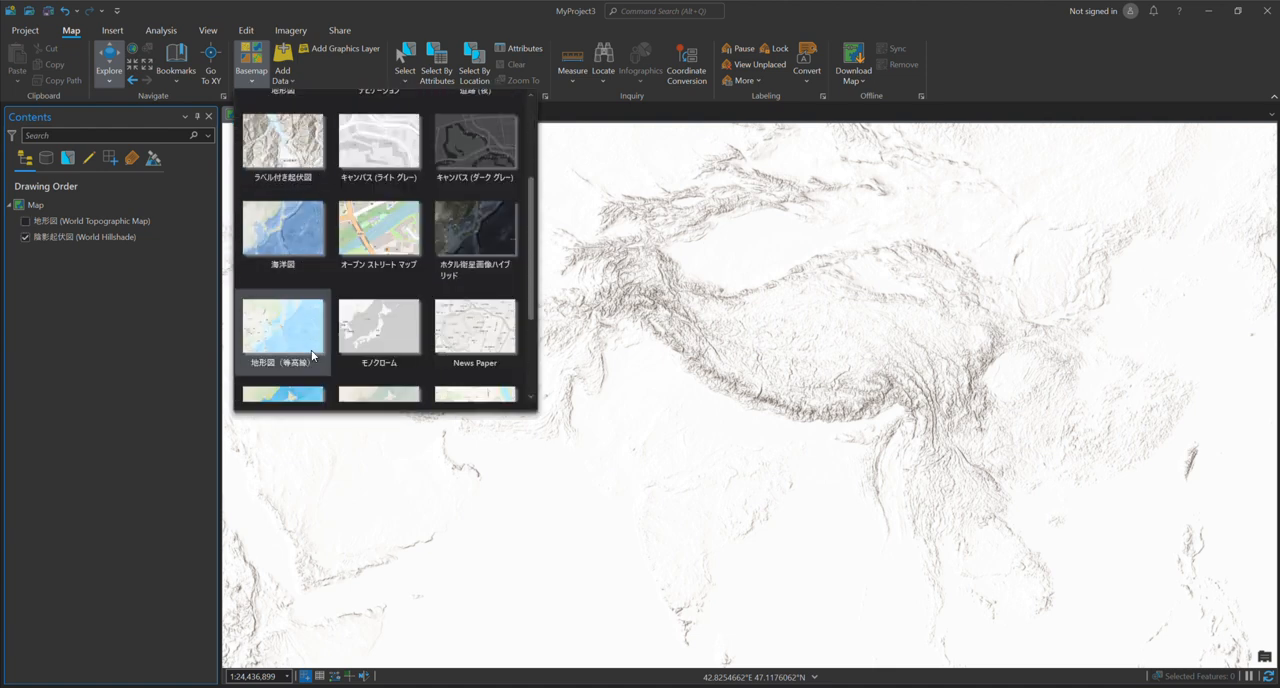
pyautogui.scroll(-5, 311, 354)
pyautogui.scroll(5, 309, 338)
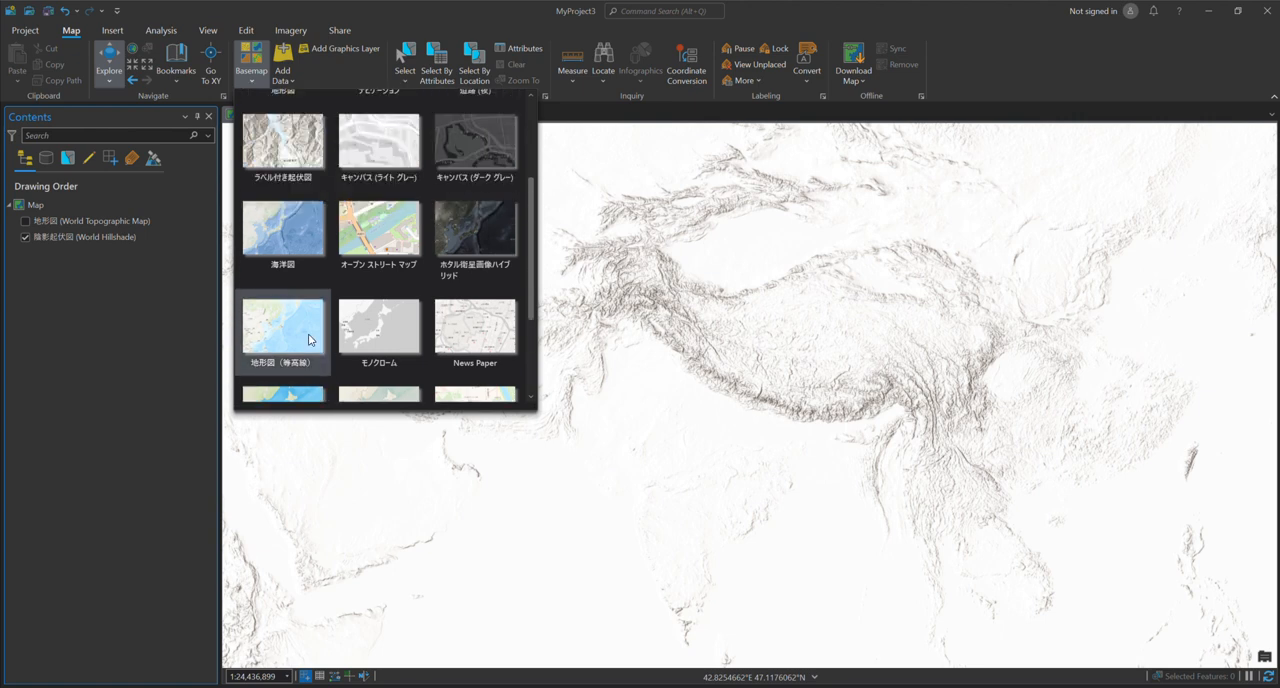
pyautogui.click(289, 237)
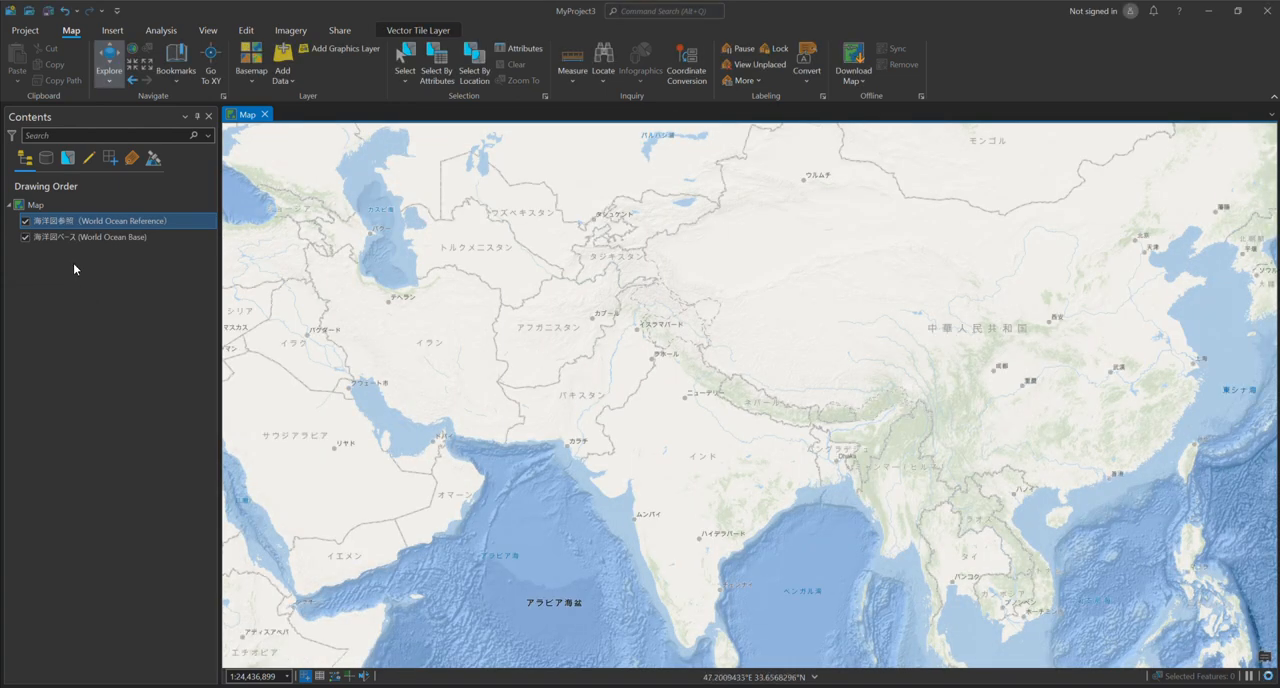
# - Hide the World Ocean Reference layer, leaving the World Ocean Base layer displayed
pyautogui.moveTo(513, 428); pyautogui.dragTo(504, 367)
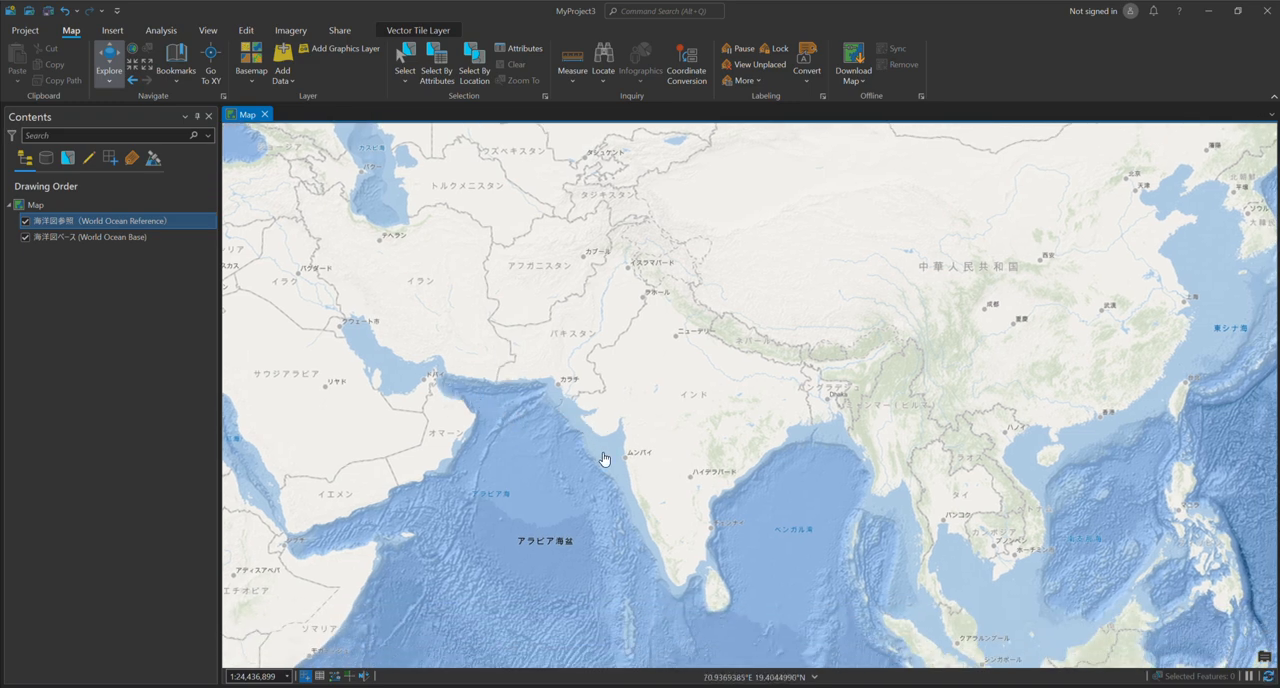
pyautogui.click(27, 223)
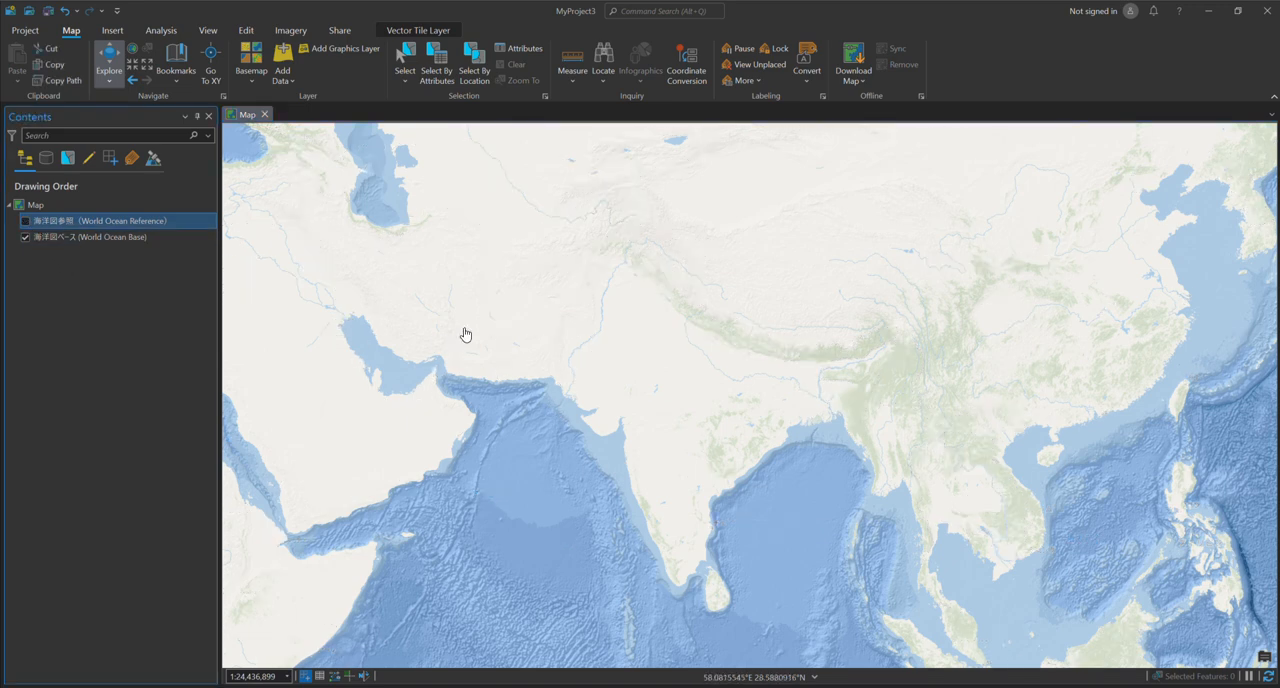
pyautogui.moveTo(522, 307); pyautogui.dragTo(627, 387)
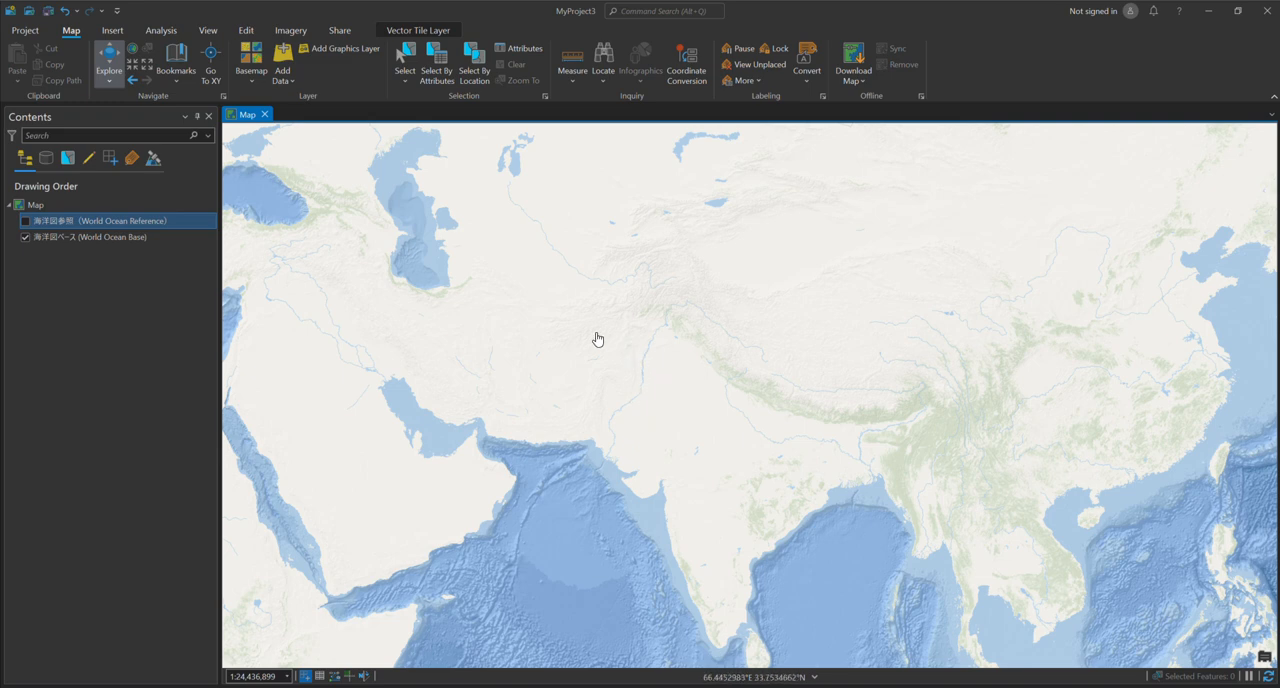
pyautogui.scroll(-2, 597, 345)
pyautogui.moveTo(582, 386); pyautogui.dragTo(676, 445)
pyautogui.scroll(3, 654, 392)
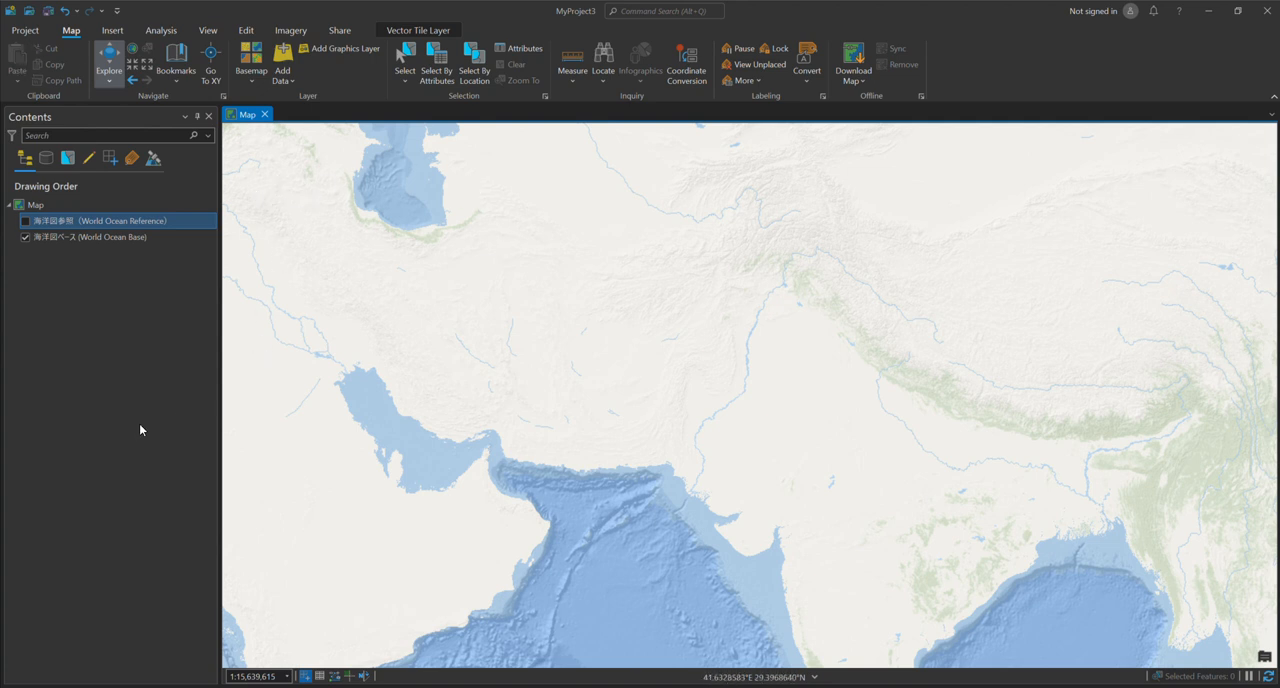
# - Set the application theme to Dark in the general options and return to the map
pyautogui.click(24, 30)
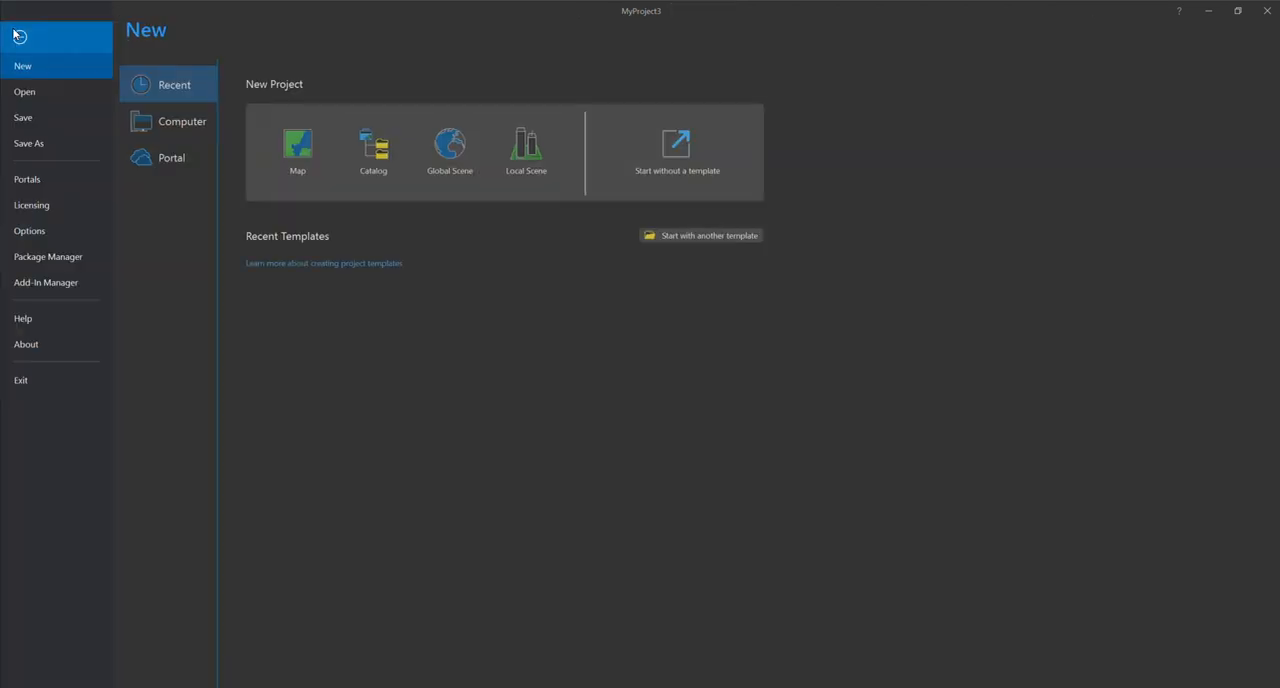
pyautogui.click(37, 226)
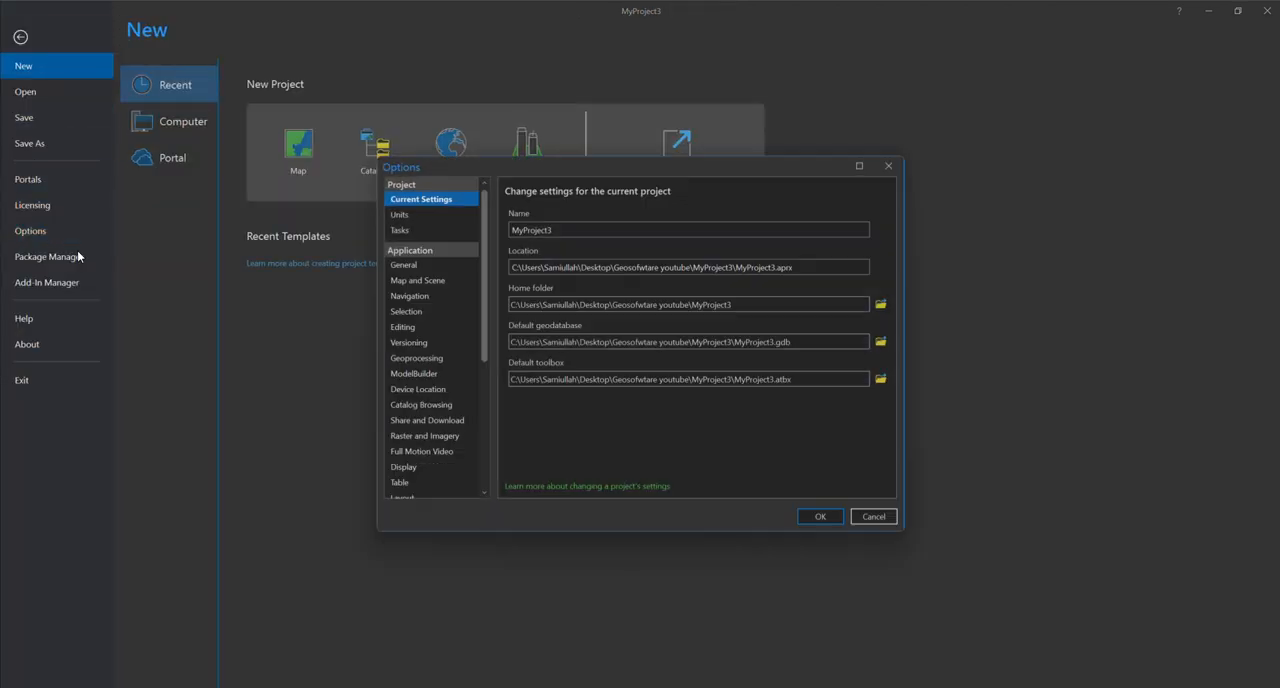
pyautogui.click(420, 263)
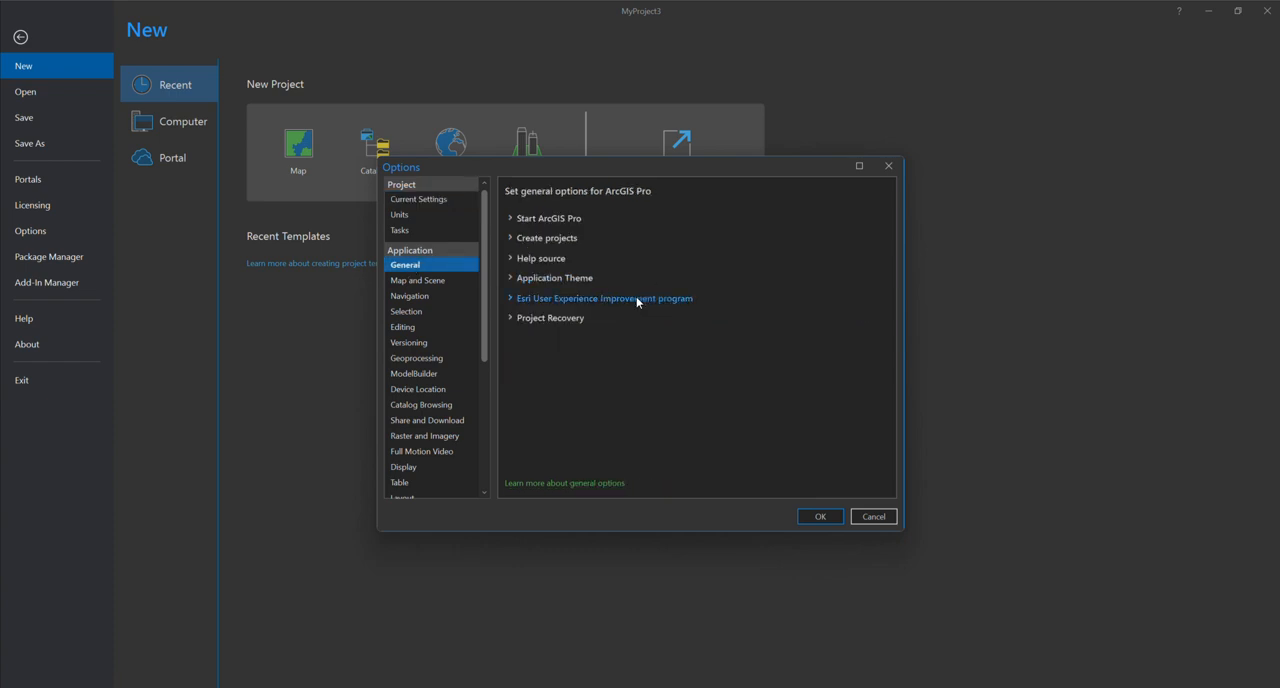
pyautogui.click(508, 280)
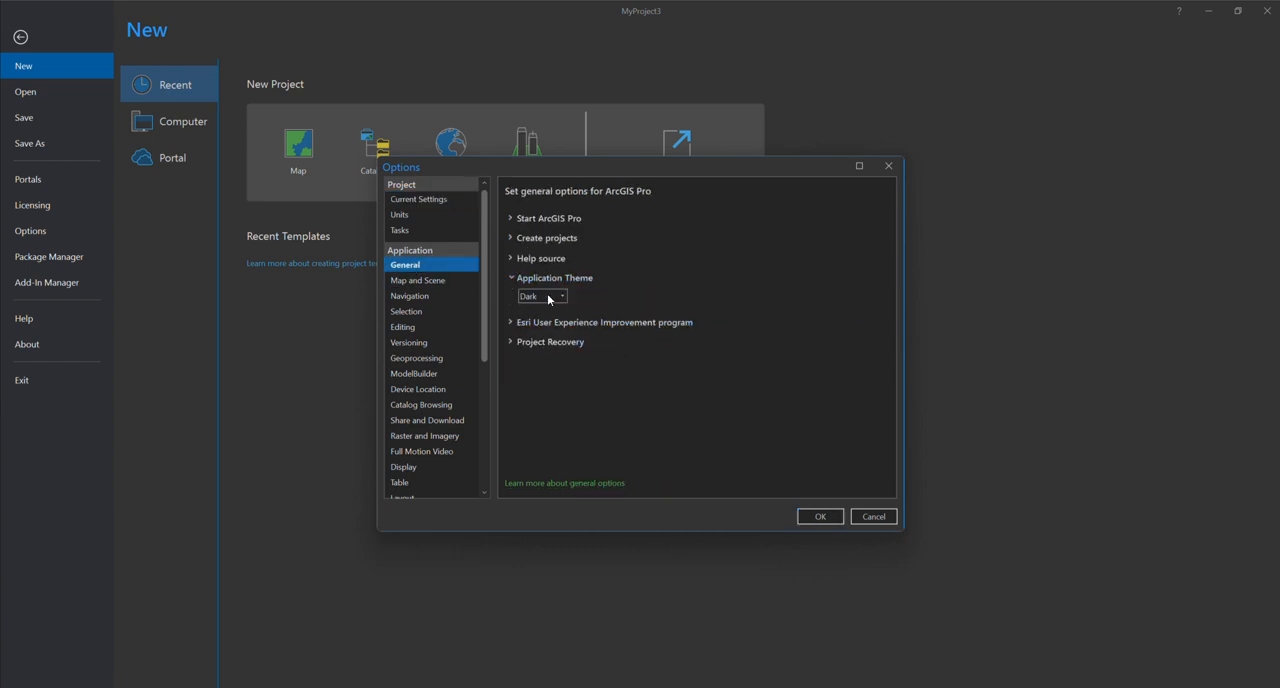
pyautogui.click(553, 296)
pyautogui.click(550, 325)
pyautogui.click(818, 515)
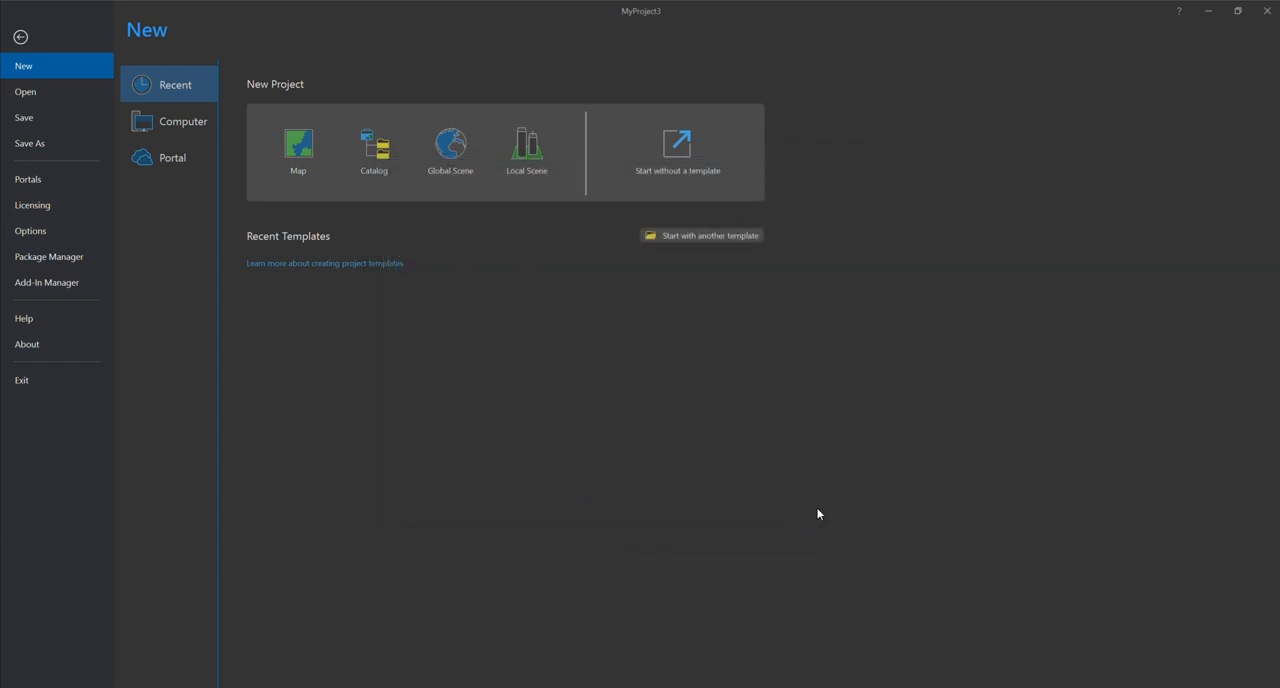
pyautogui.click(34, 40)
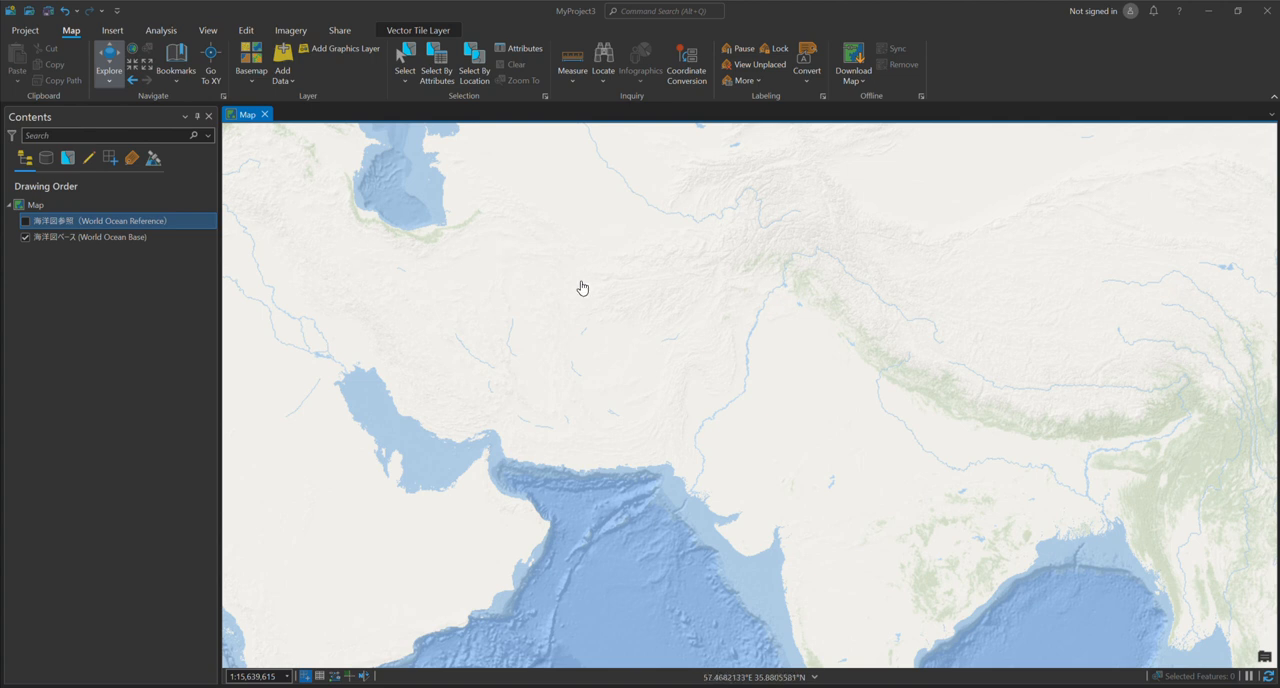
pyautogui.moveTo(745, 435); pyautogui.dragTo(671, 384)
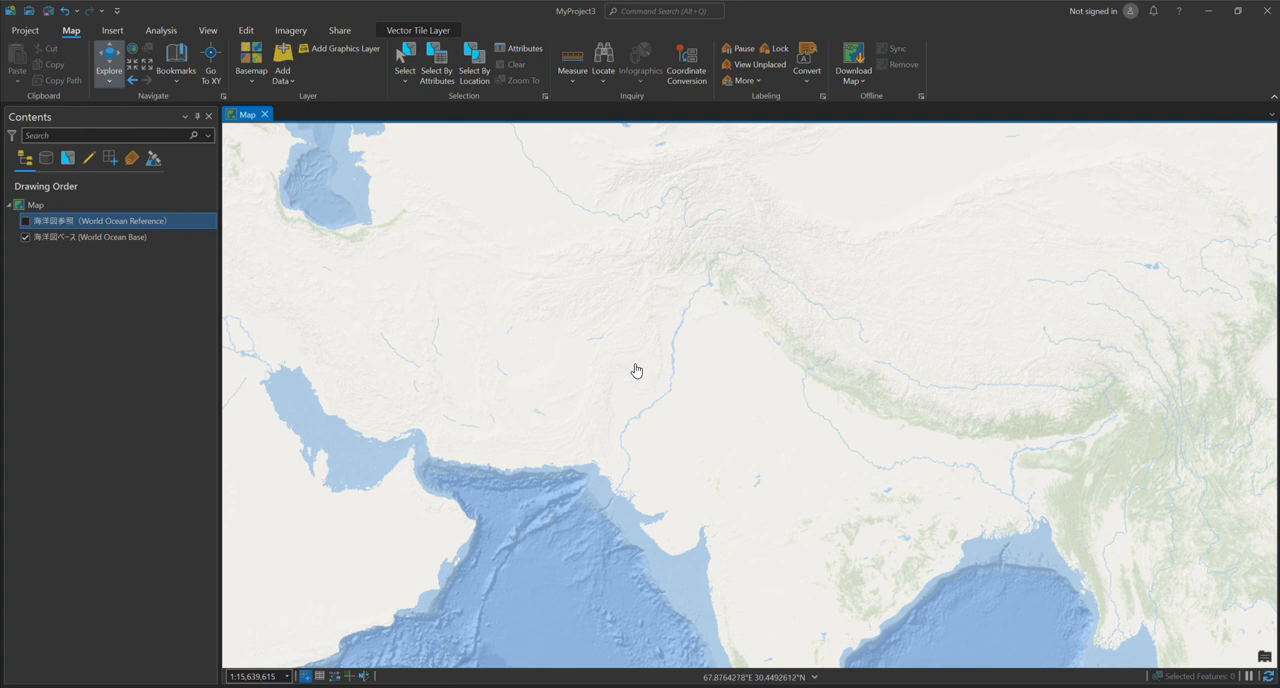
pyautogui.moveTo(752, 316); pyautogui.dragTo(677, 280)
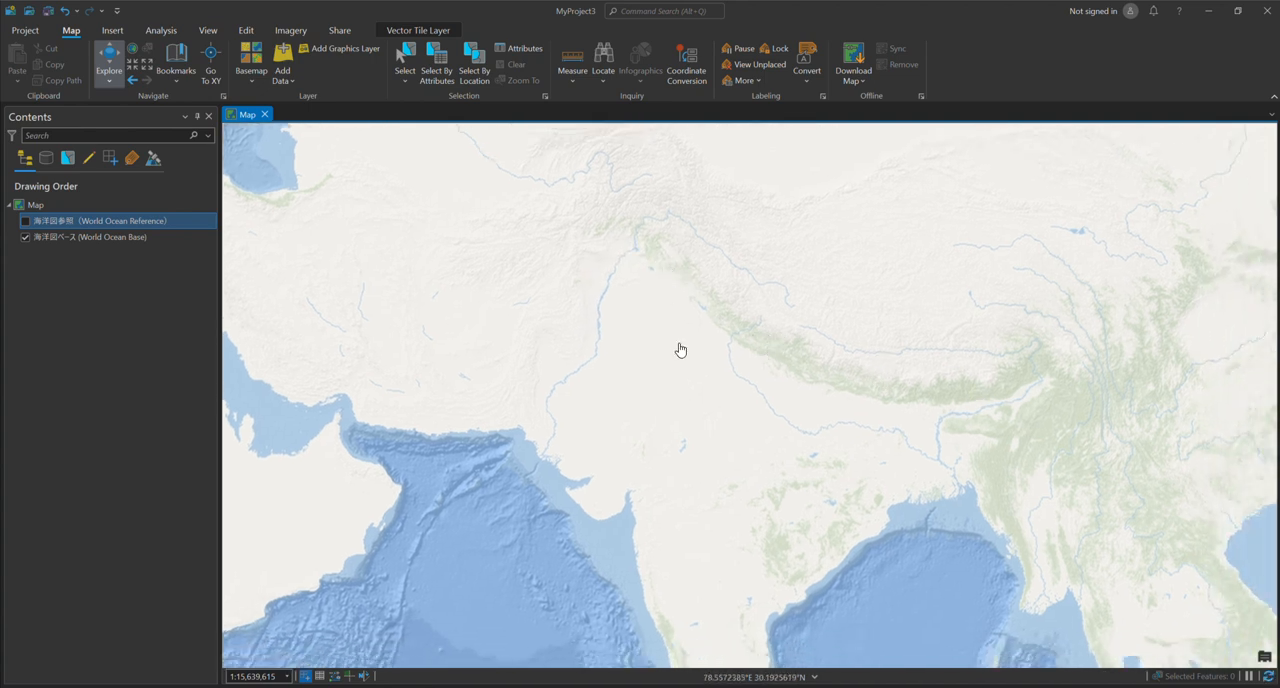
pyautogui.moveTo(593, 376); pyautogui.dragTo(690, 388)
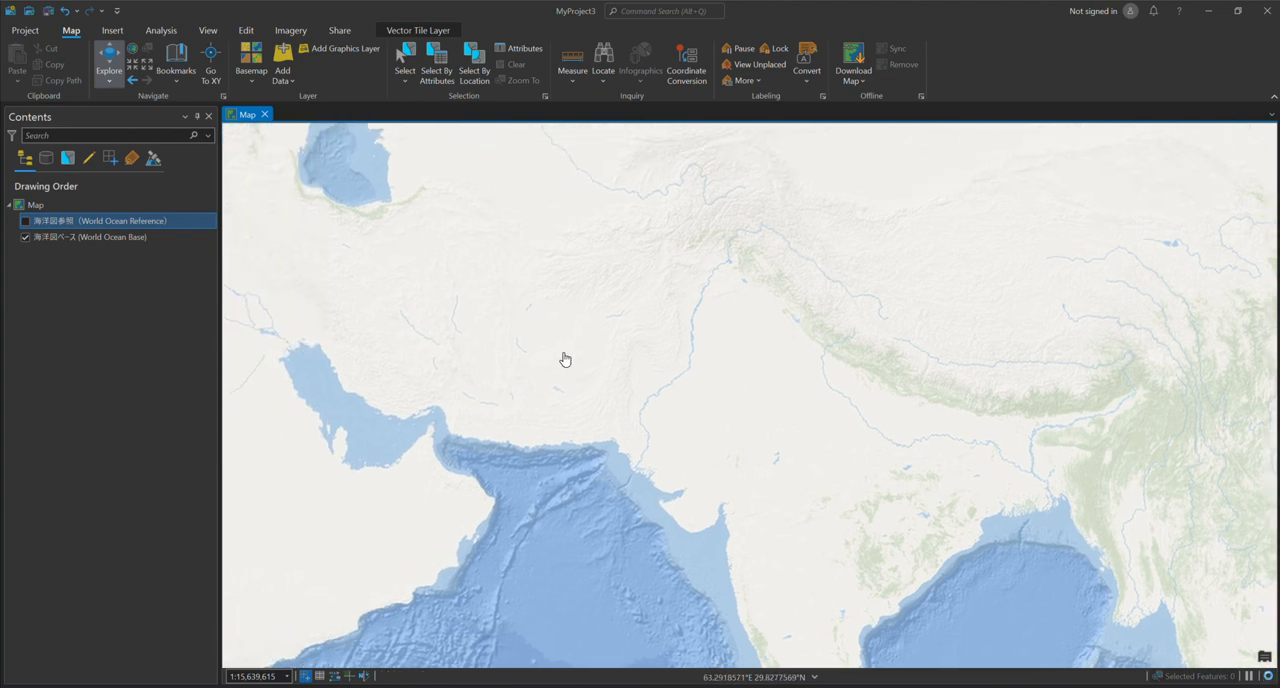
pyautogui.scroll(-2, 610, 362)
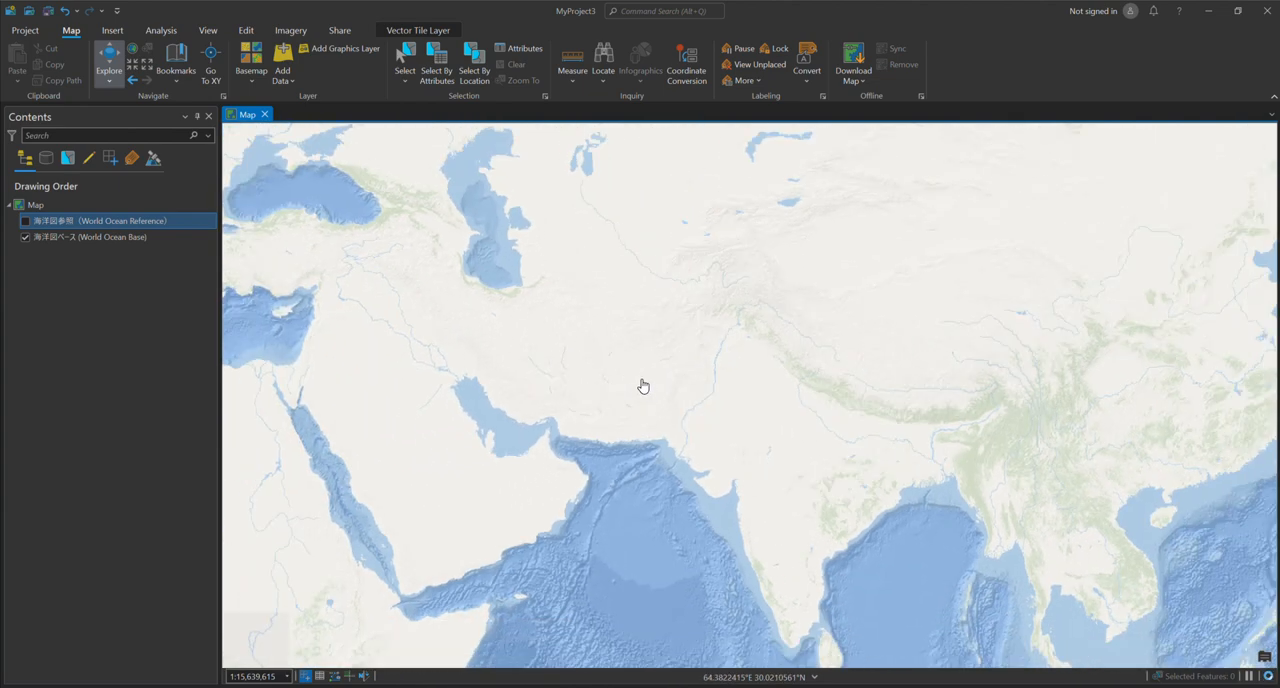
pyautogui.scroll(2, 643, 386)
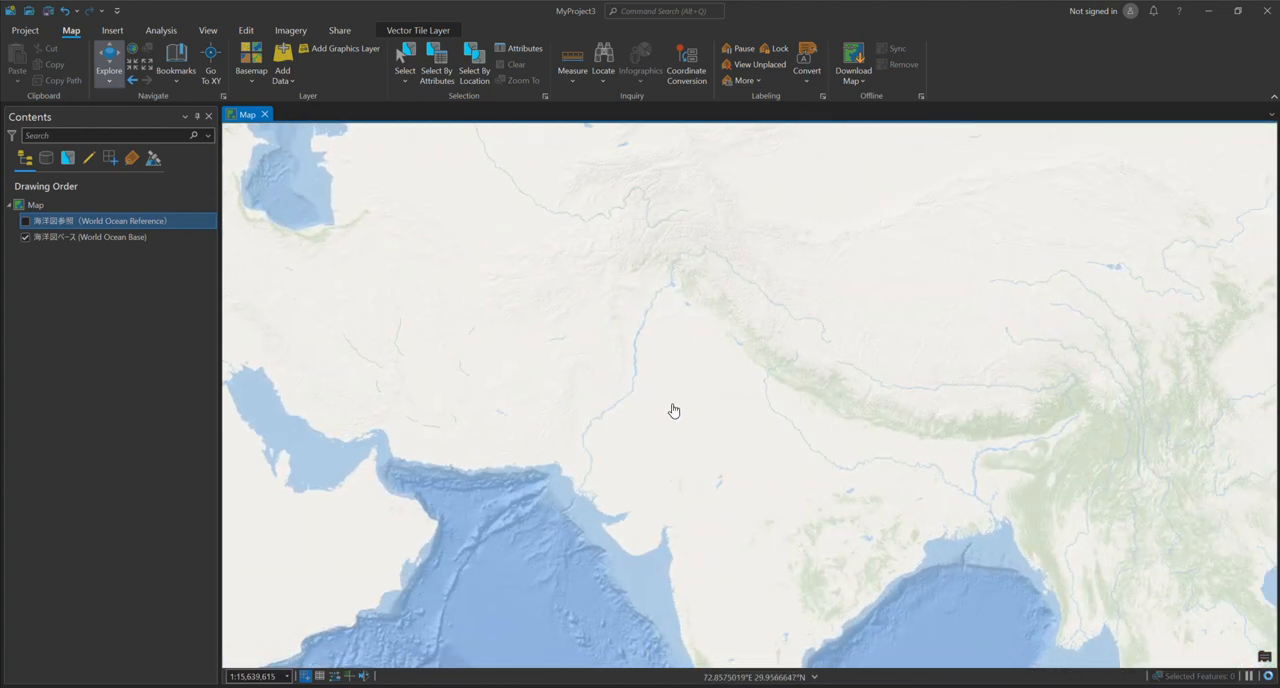
pyautogui.moveTo(465, 321); pyautogui.dragTo(549, 320)
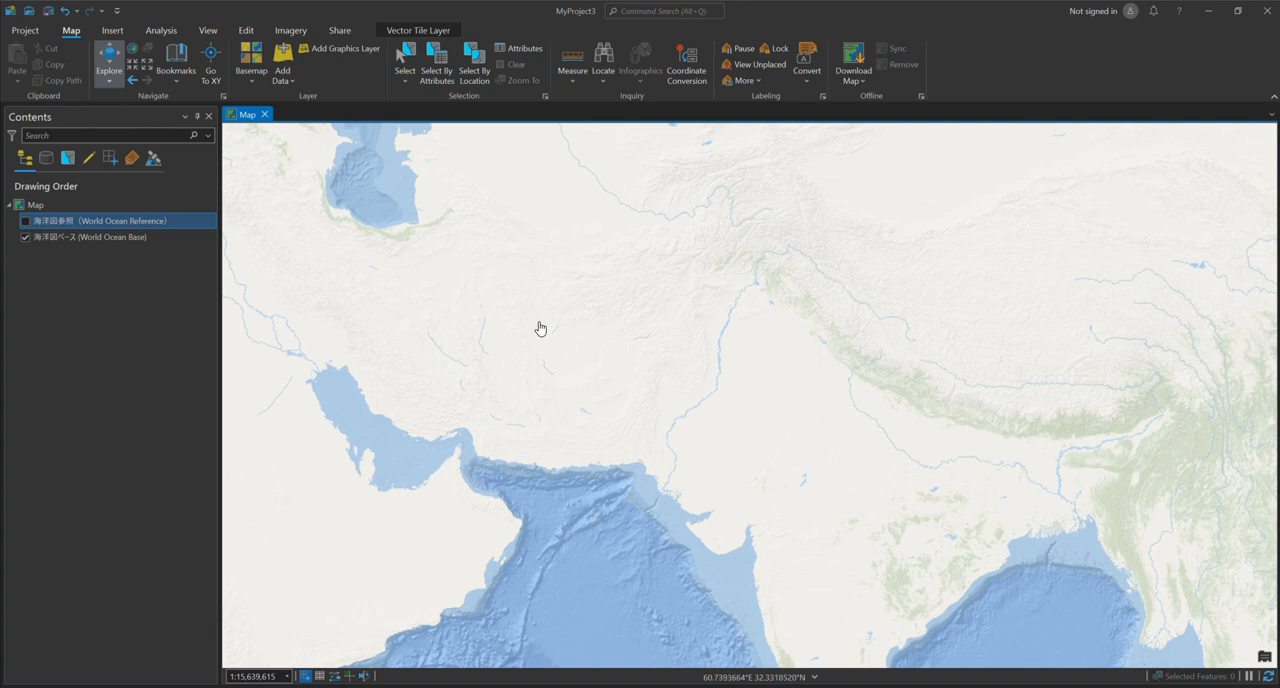
pyautogui.moveTo(603, 340); pyautogui.dragTo(514, 320)
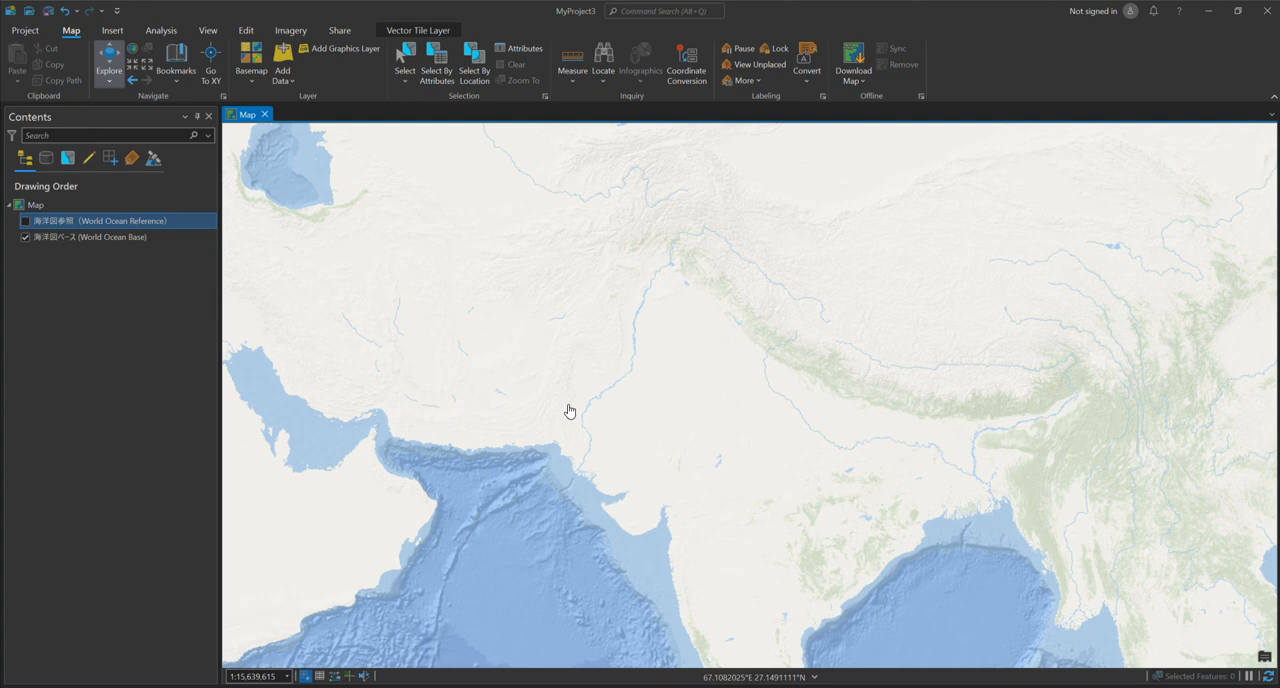
pyautogui.moveTo(594, 311); pyautogui.dragTo(605, 353)
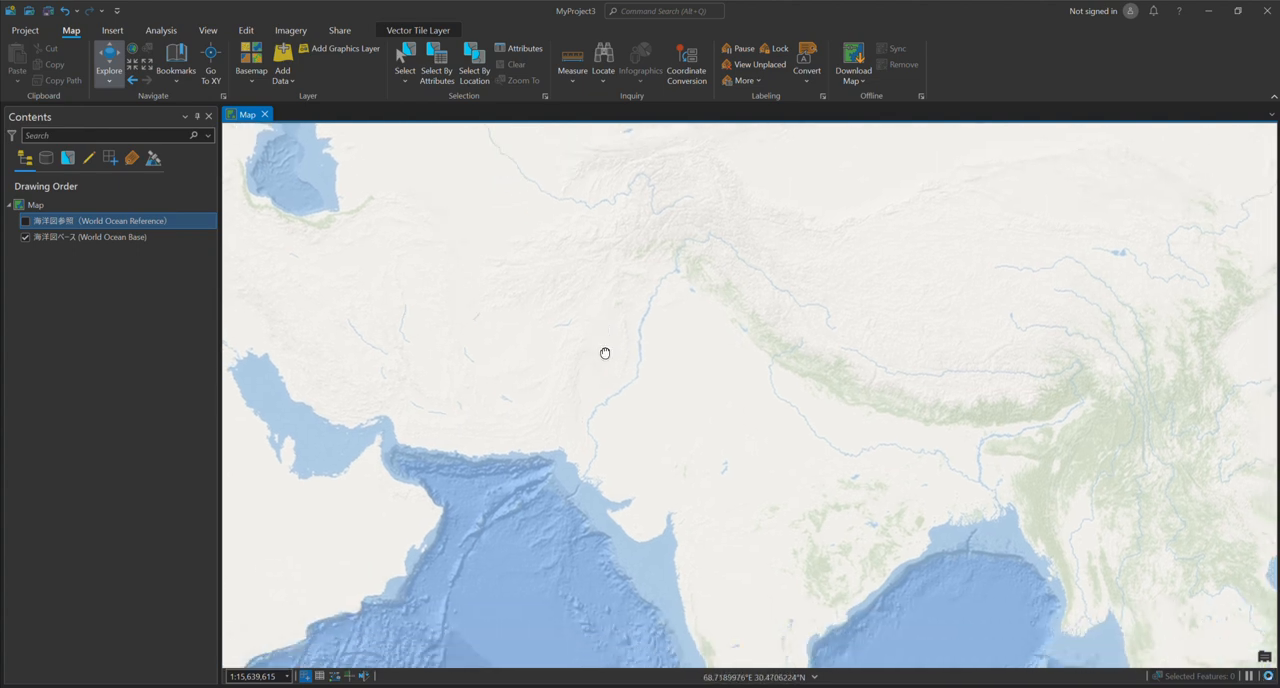
pyautogui.scroll(3, 652, 334)
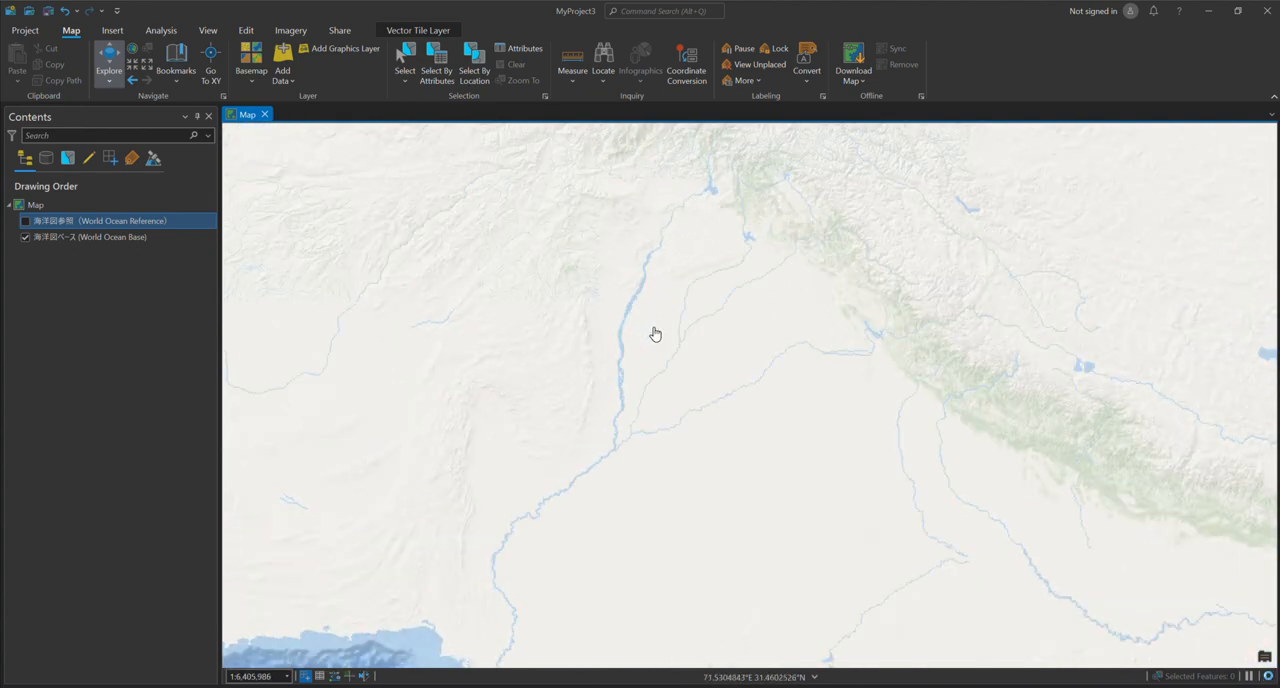
pyautogui.scroll(-2, 654, 334)
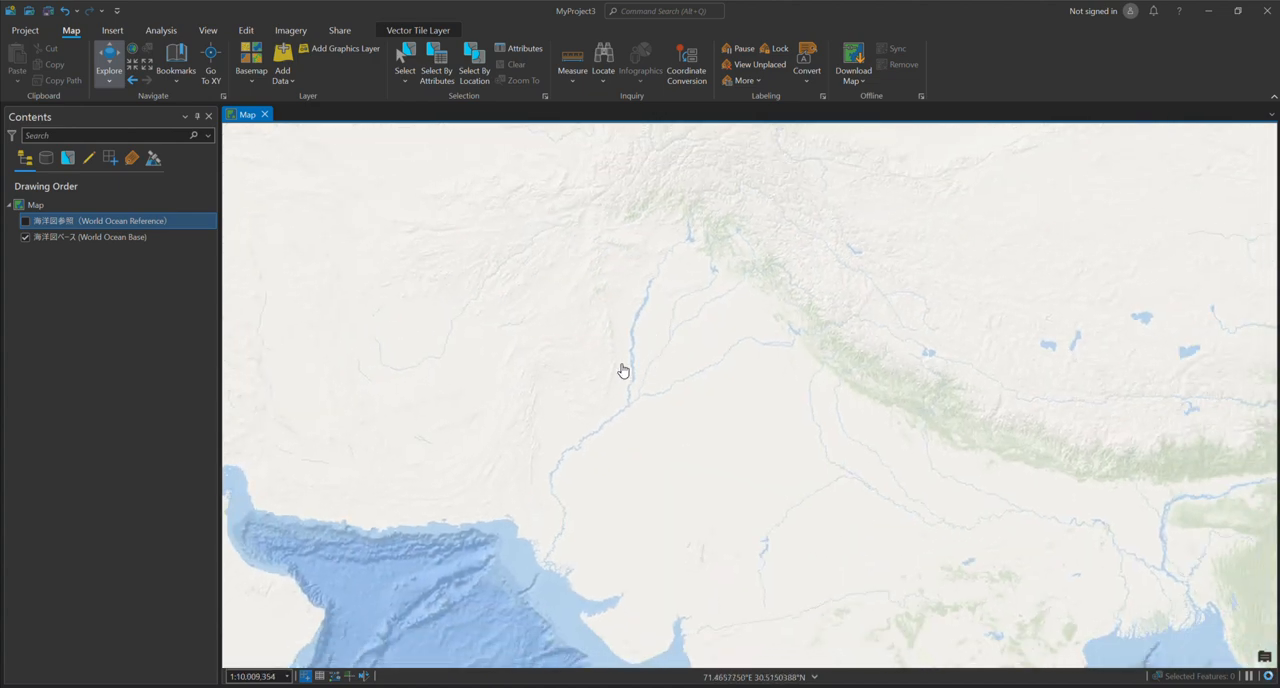
pyautogui.moveTo(593, 369); pyautogui.dragTo(637, 337)
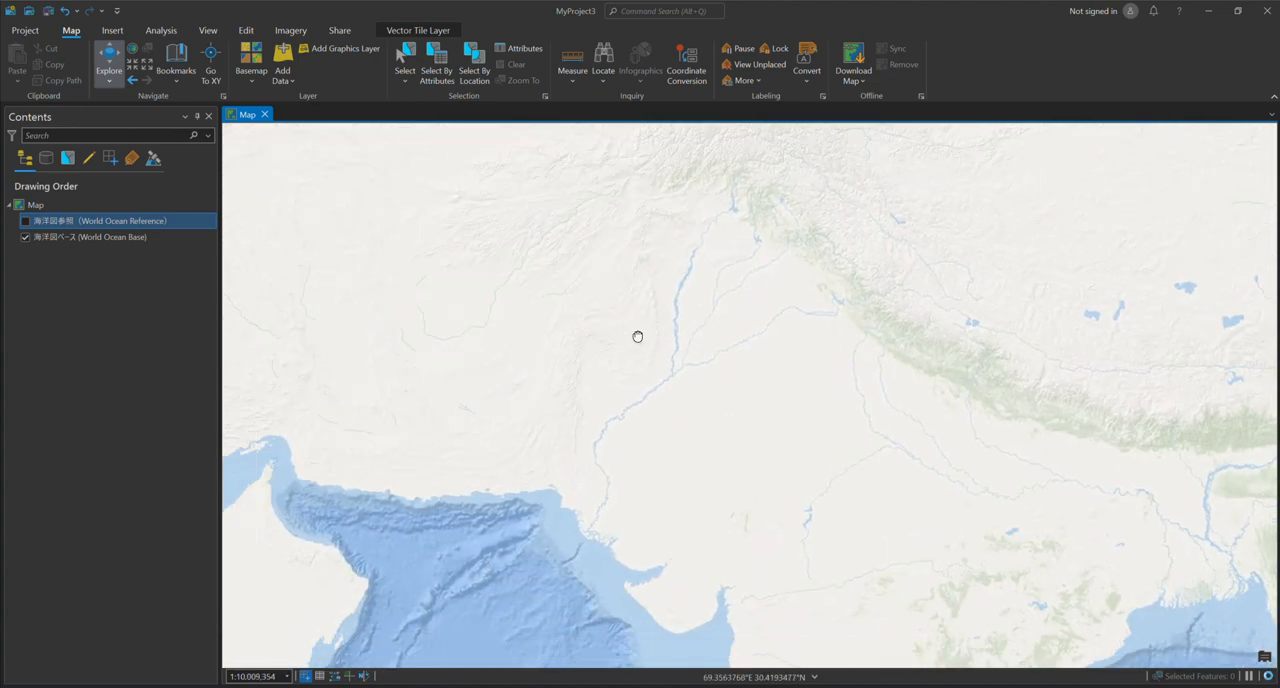
# - Turn off the World Ocean Base layer, and remove both the World Ocean Reference and World Ocean Base layers from the map
pyautogui.click(25, 237)
pyautogui.rightClick(114, 220)
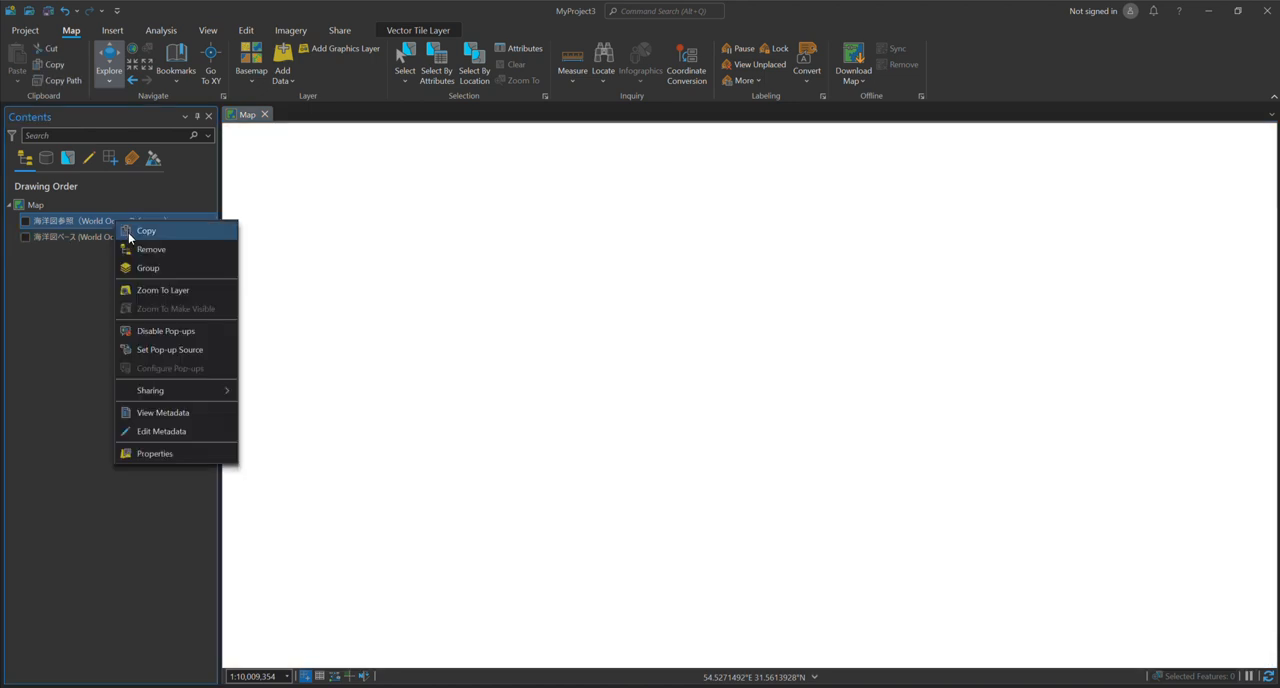
pyautogui.click(145, 249)
pyautogui.rightClick(81, 221)
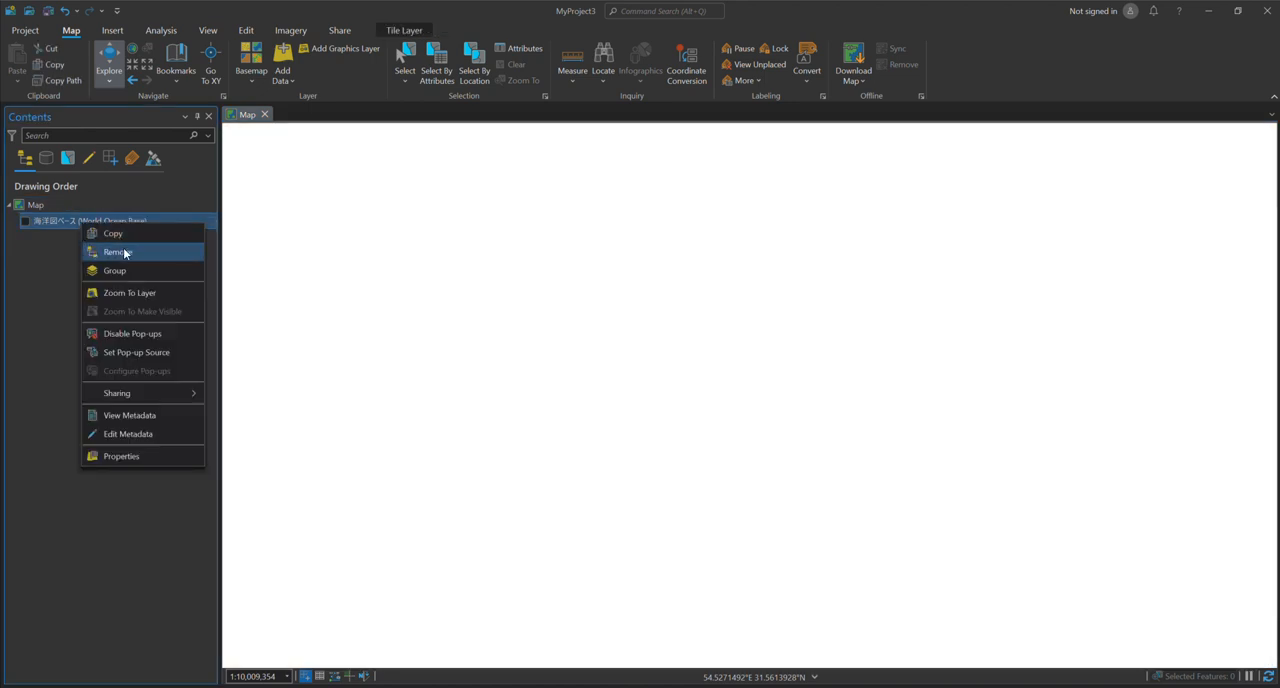
pyautogui.click(124, 252)
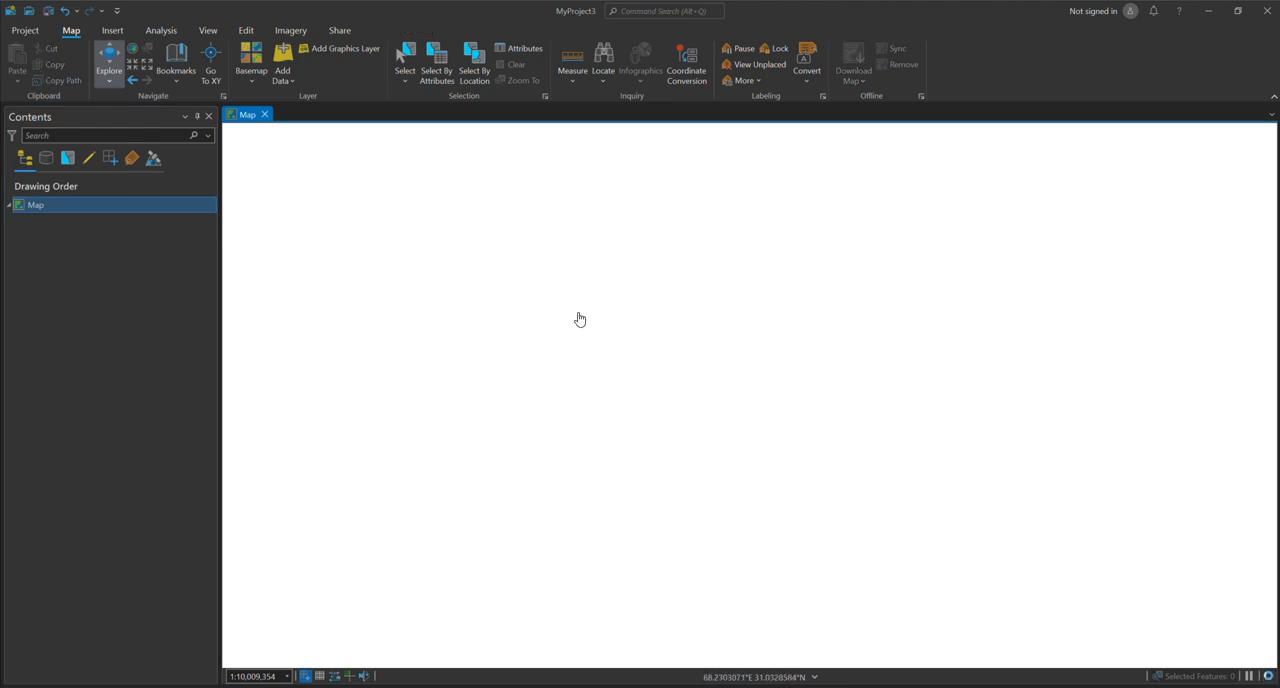